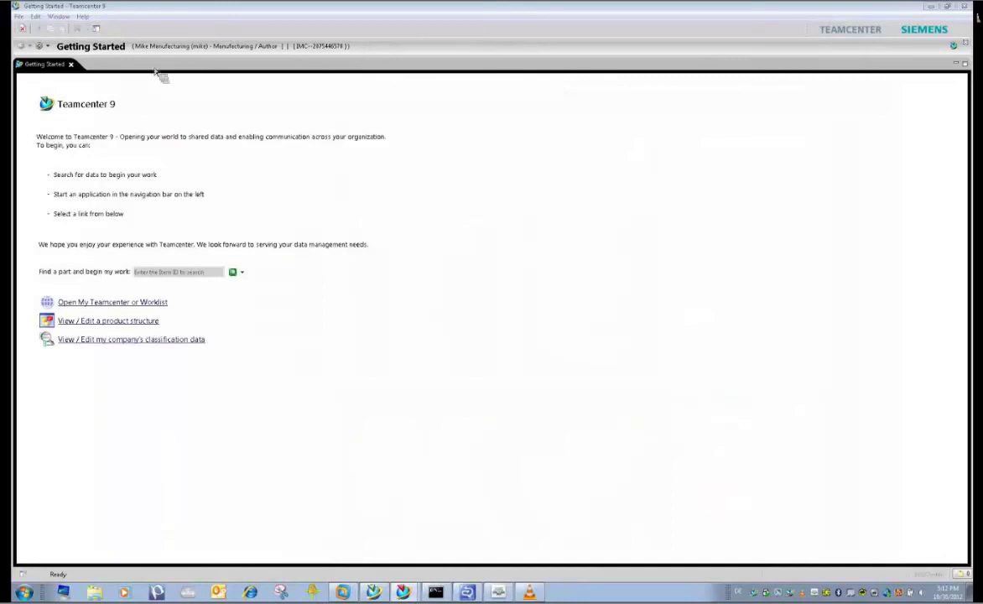
Step: Open the Classification application and look through the Machines and Devices and Fixtures branches of the Resource Management hierarchy
click(48, 47)
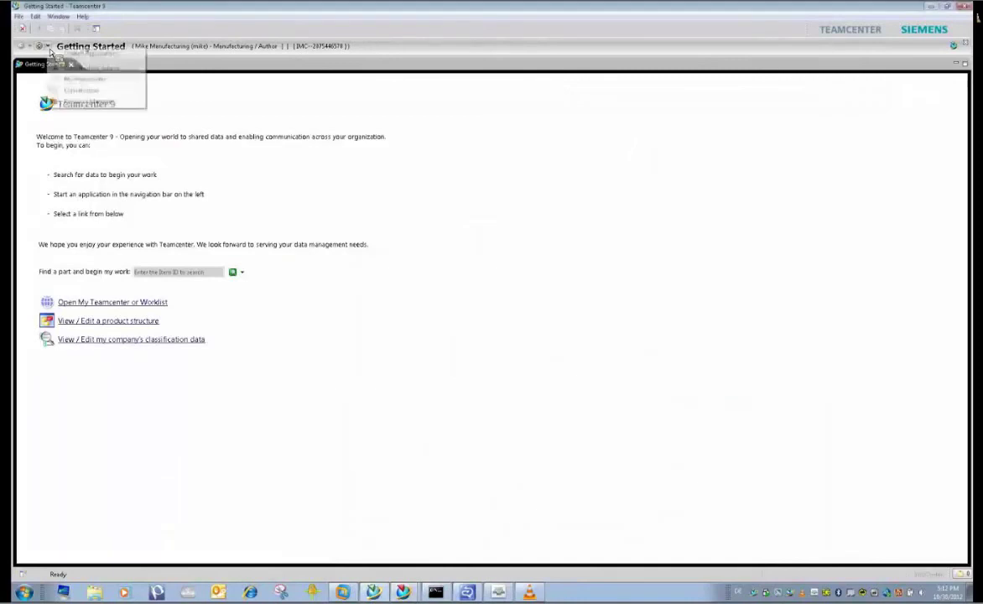
click(81, 90)
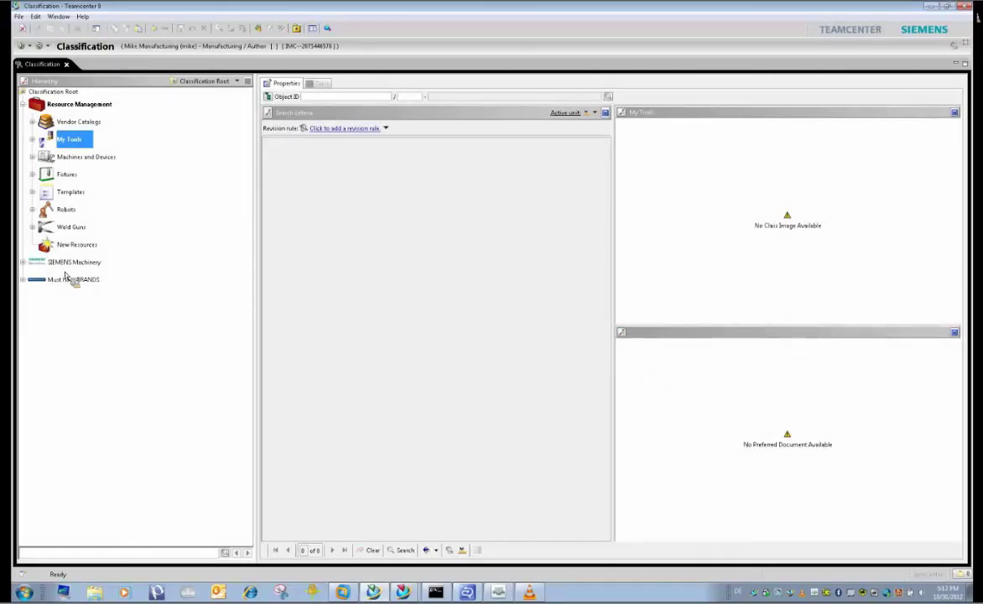
click(33, 157)
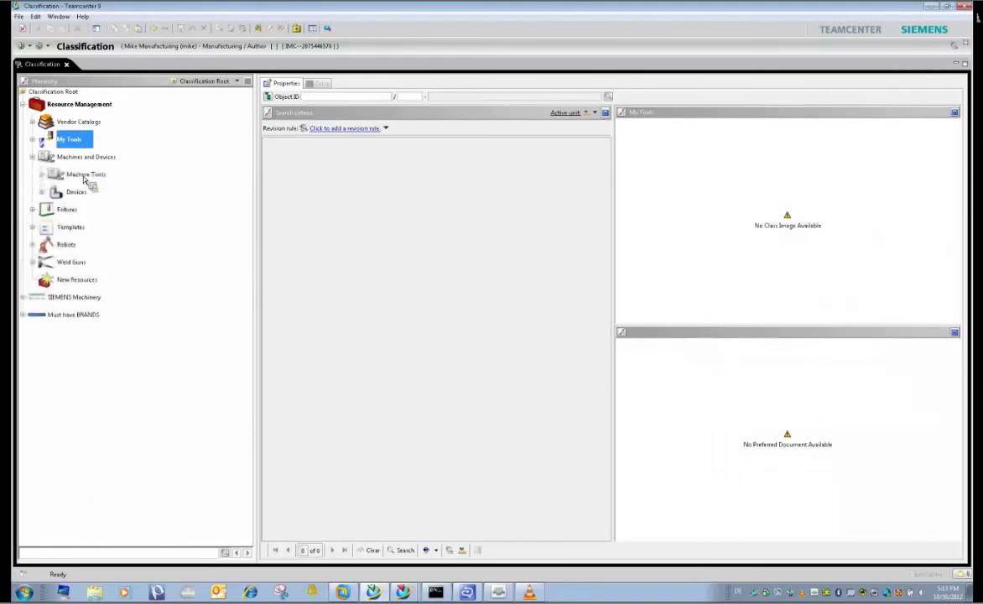
click(32, 157)
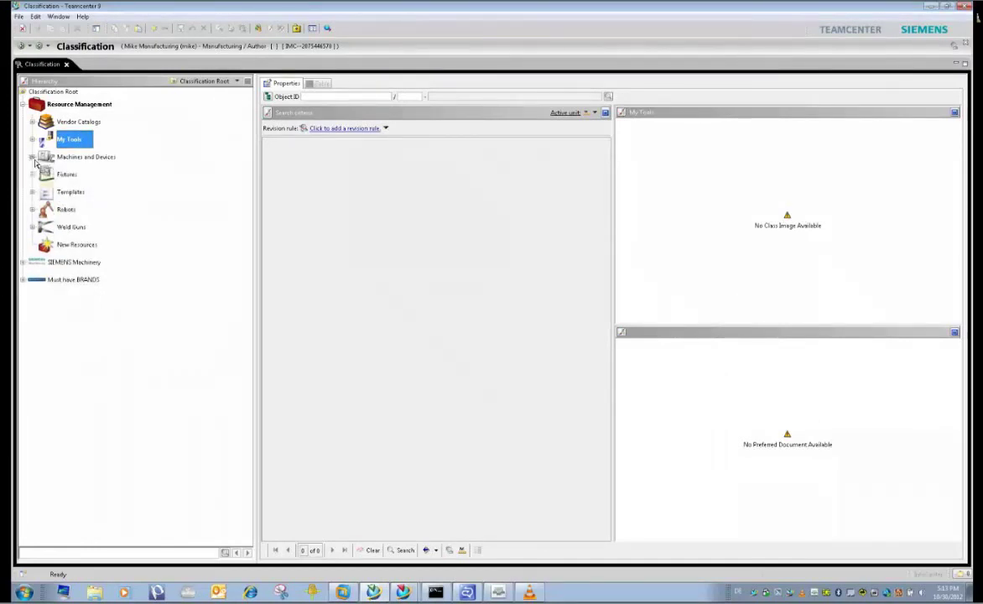
click(33, 174)
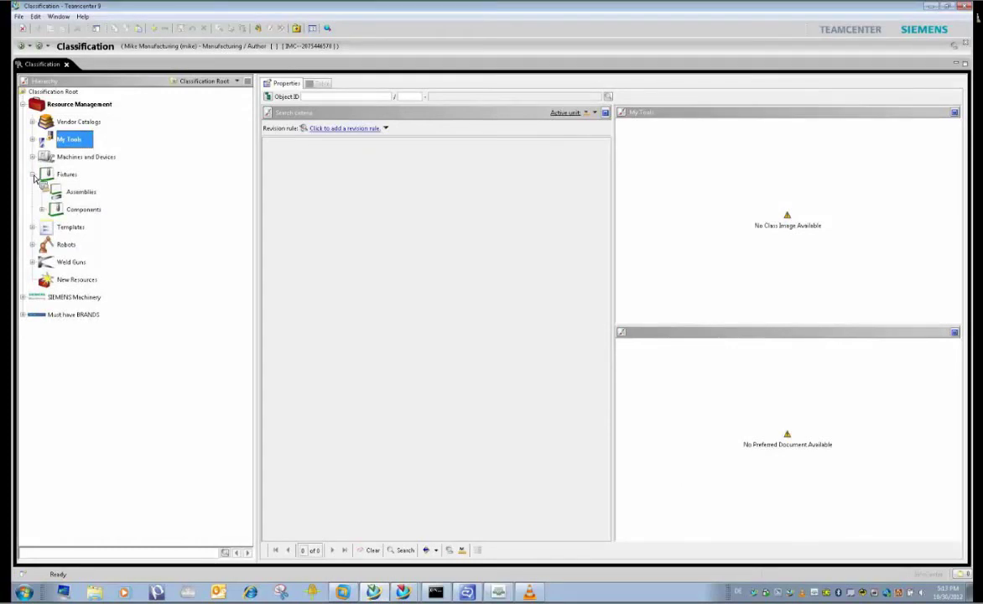
click(33, 176)
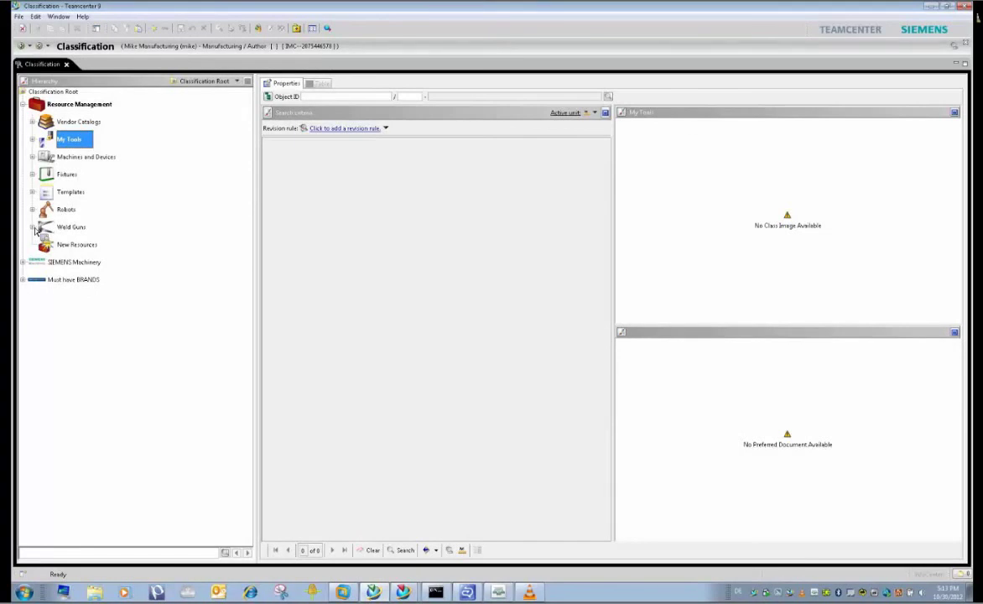
Step: Browse My Tools through My Tool Components, Milling and Solid Milling Cutter, and select the End Mill class to examine its attributes
drag(35, 231, 38, 137)
click(37, 144)
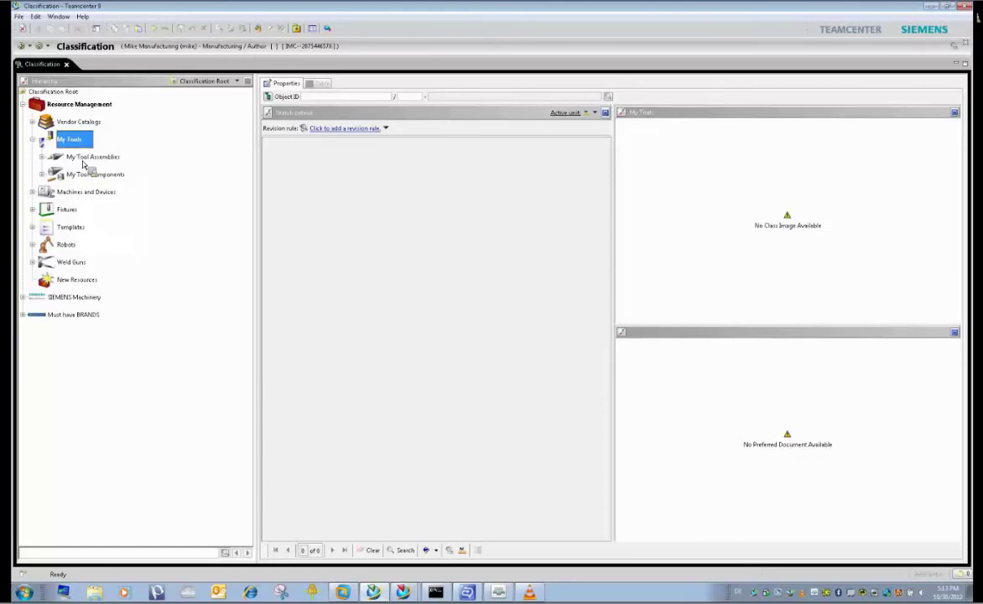
click(42, 175)
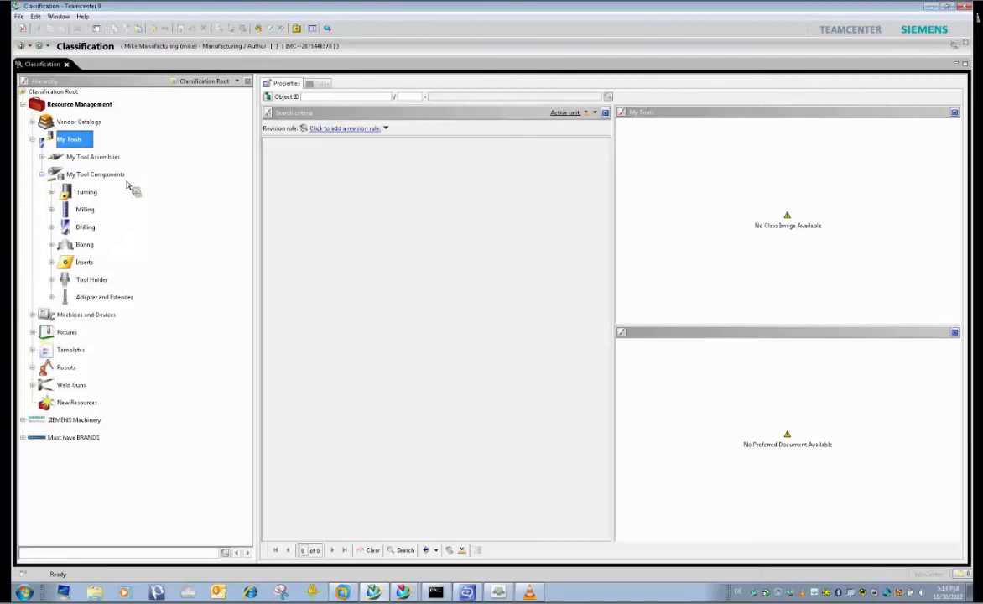
click(52, 209)
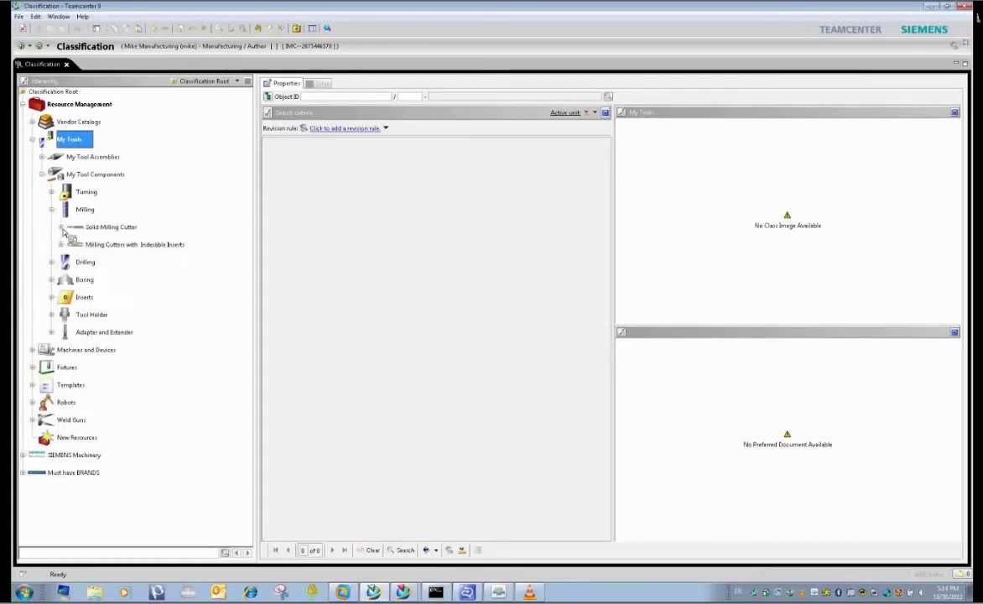
click(61, 227)
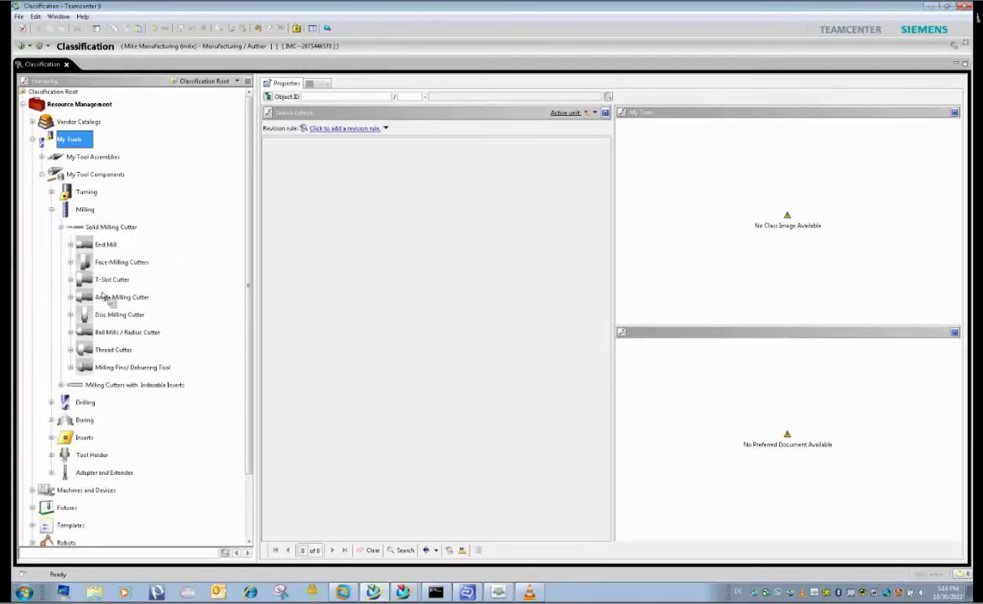
click(70, 244)
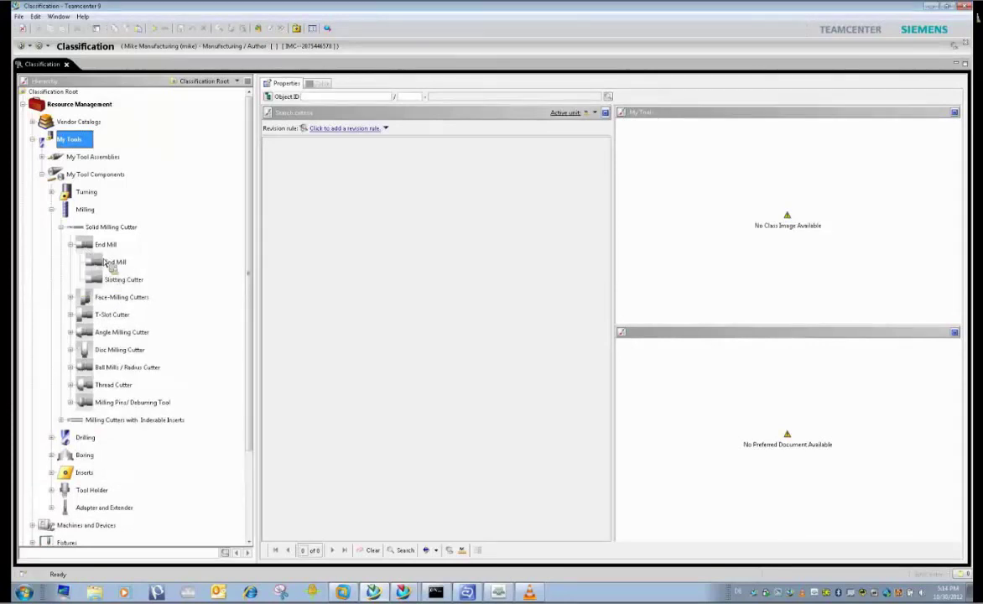
click(95, 247)
right_click(94, 250)
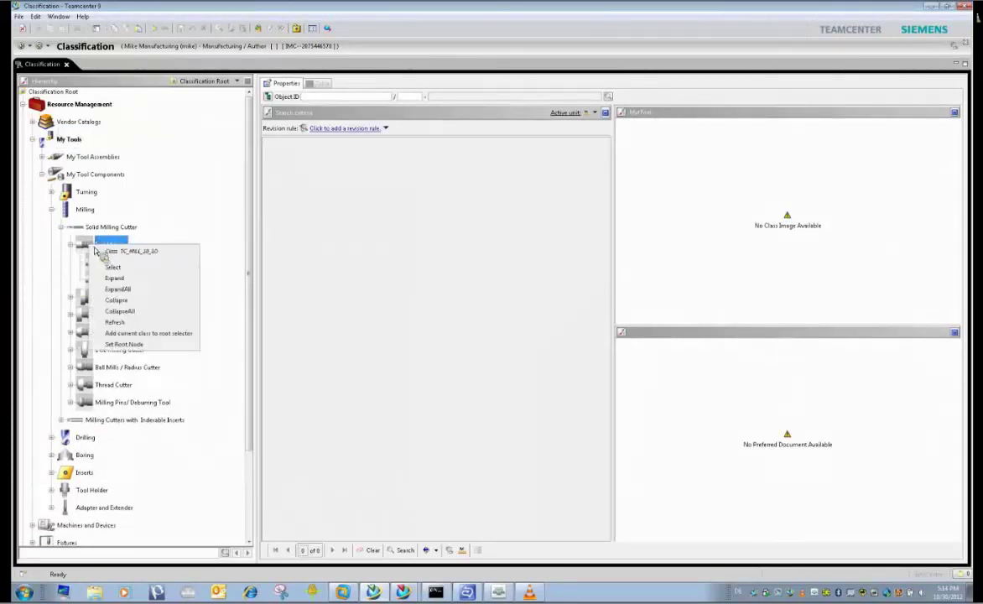
click(117, 270)
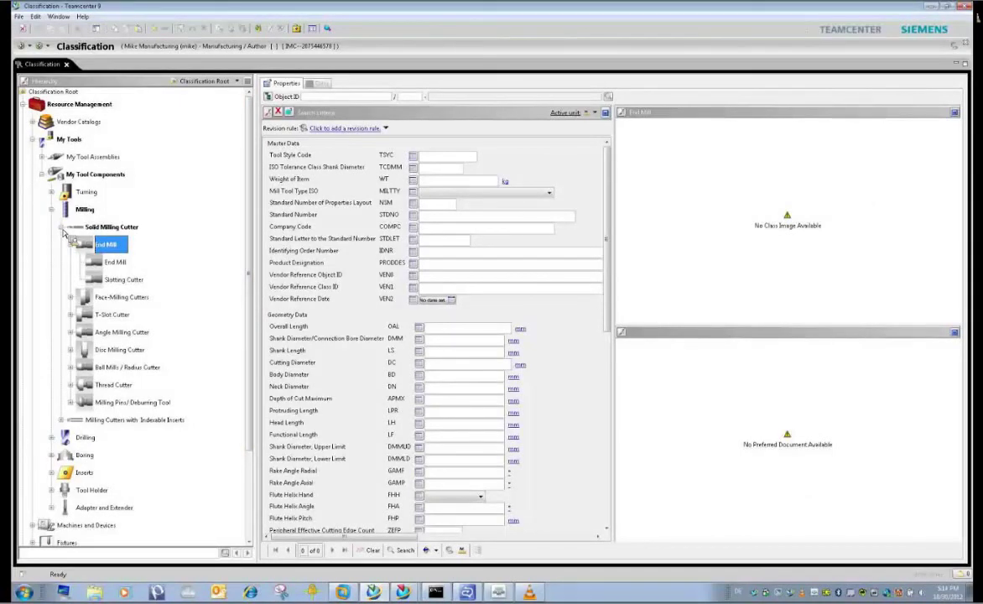
Step: Expand Vendor Catalogs, ISO Catalog and Cutting tool product, and select the Tool item class
click(33, 121)
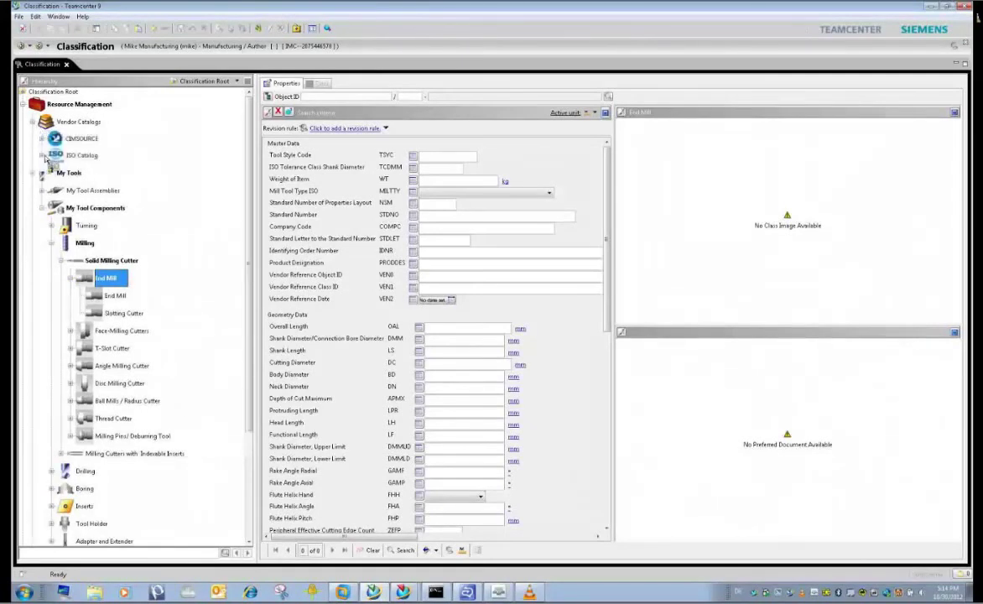
click(43, 156)
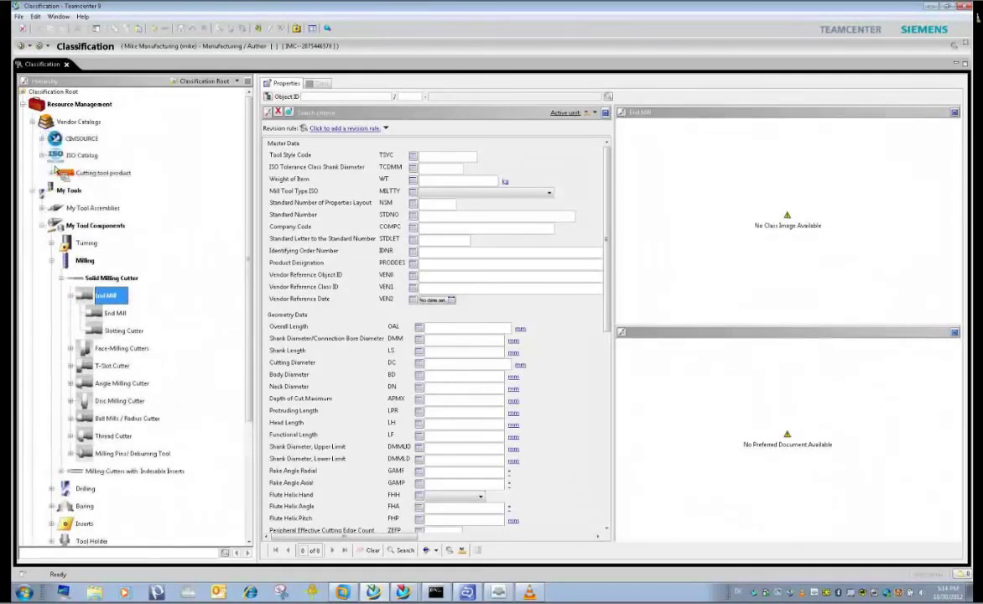
click(51, 174)
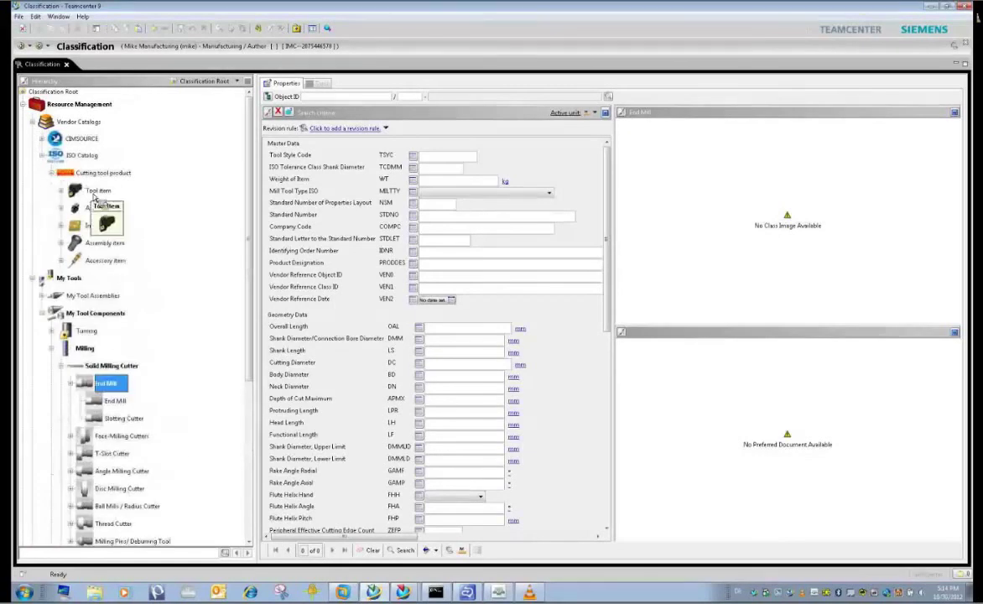
mouse_move(95, 194)
mouse_down()
mouse_move(203, 226)
mouse_move(119, 189)
mouse_move(121, 216)
mouse_move(227, 213)
mouse_move(214, 197)
mouse_move(124, 182)
mouse_move(96, 192)
mouse_up()
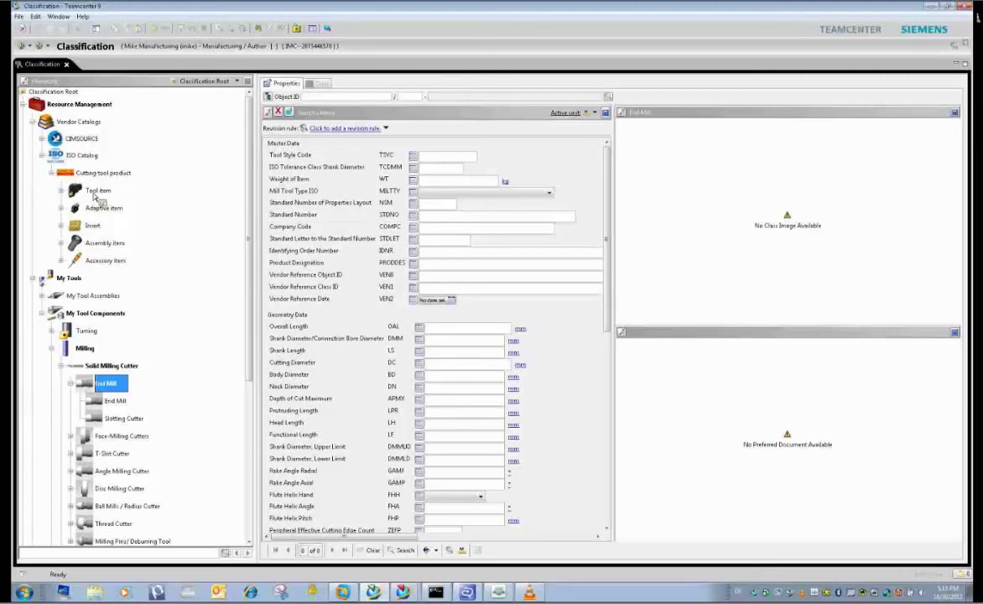
right_click(95, 195)
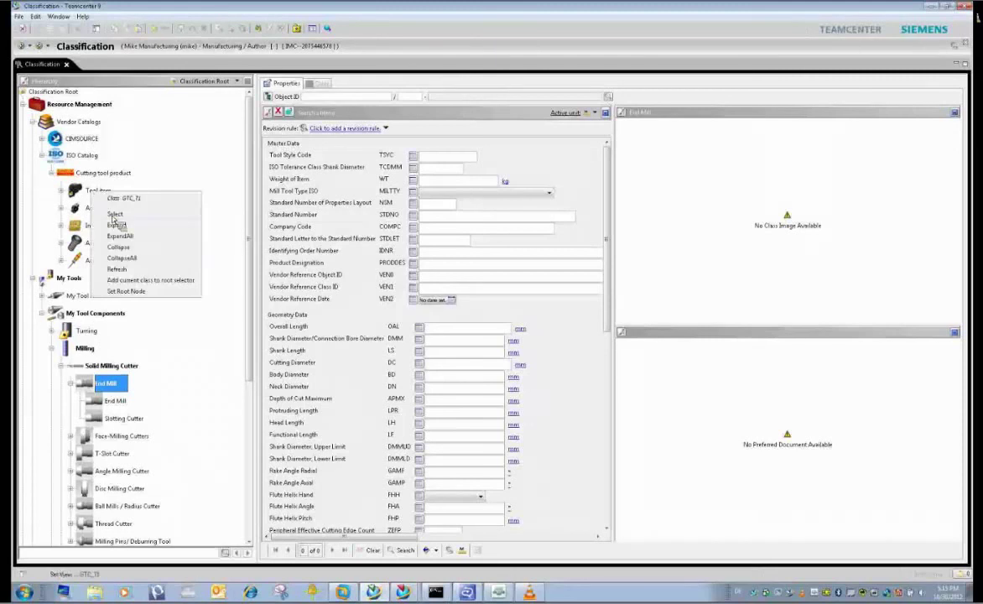
click(110, 215)
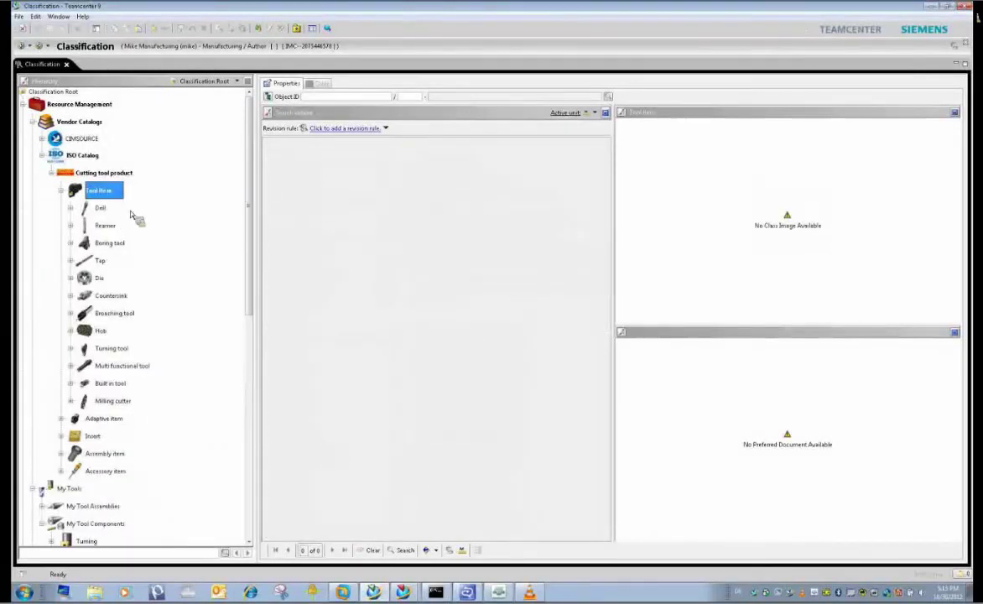
Step: Search the Tool item class and open the cylindrical shank drill 5748915#SA from the results to inspect its properties and 3D model
click(408, 550)
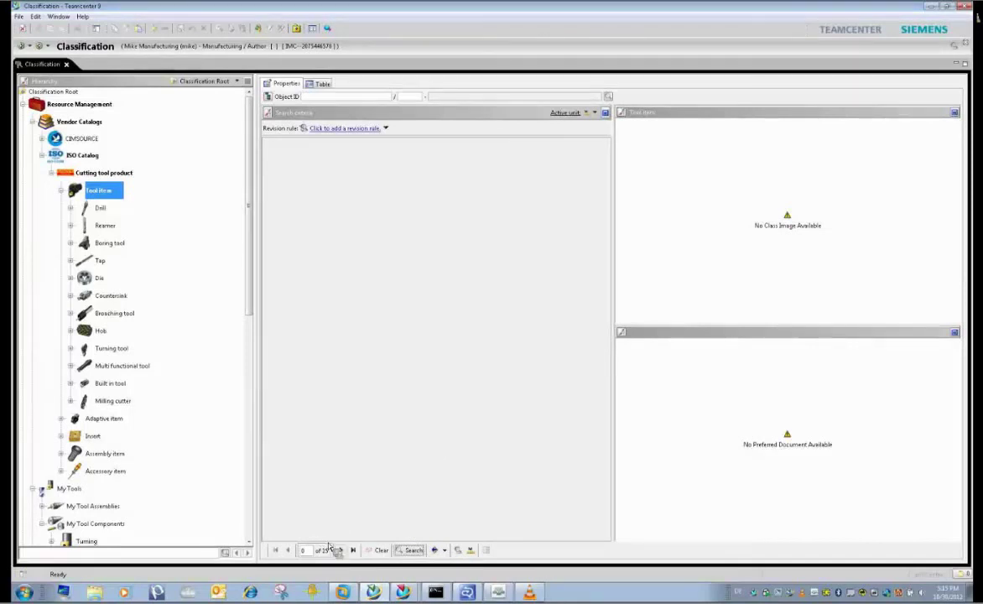
click(322, 86)
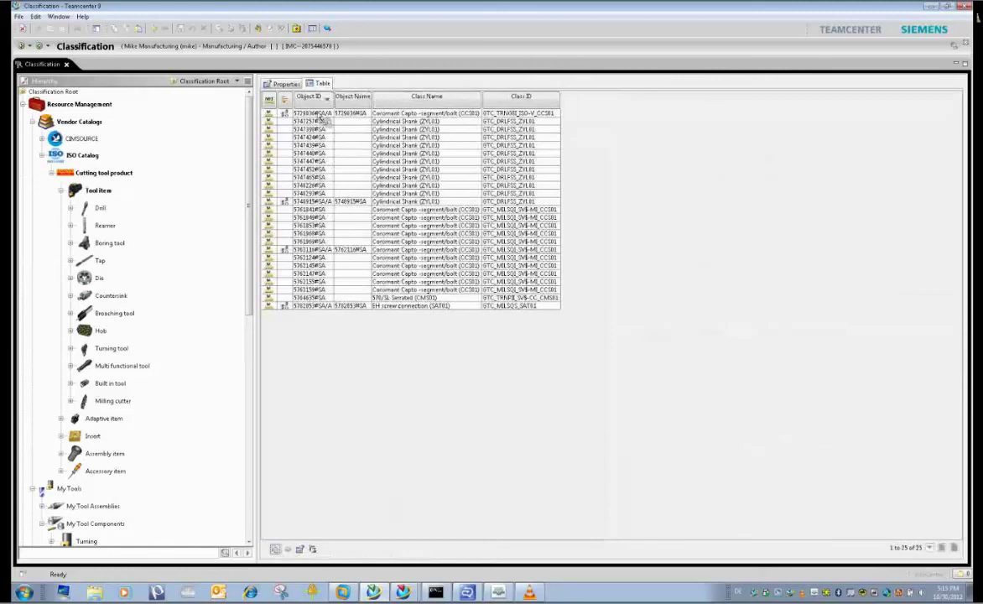
click(317, 203)
double_click(317, 203)
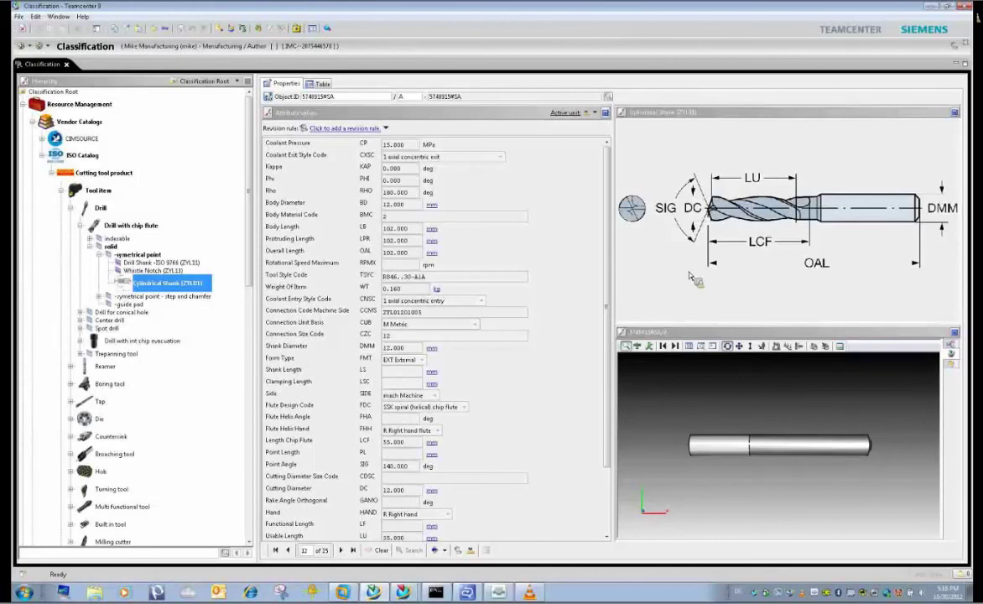
mouse_move(721, 426)
mouse_down()
mouse_move(736, 447)
mouse_move(703, 430)
mouse_up()
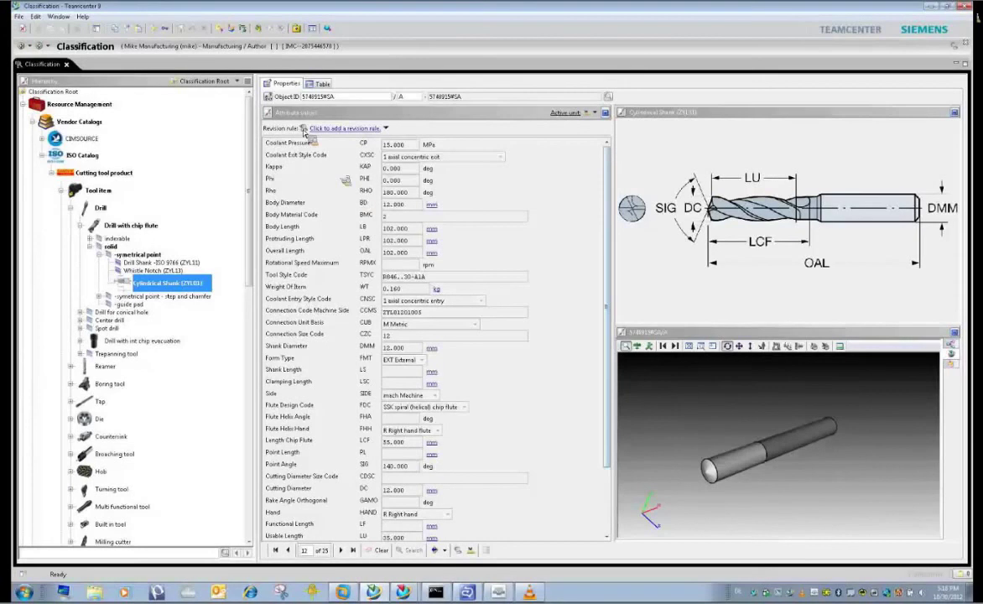
Step: Map the vendor drill into the Fluted Drill class as a new MENCTool item named Drill D12, assigning its ID and copying the source datasets
click(243, 30)
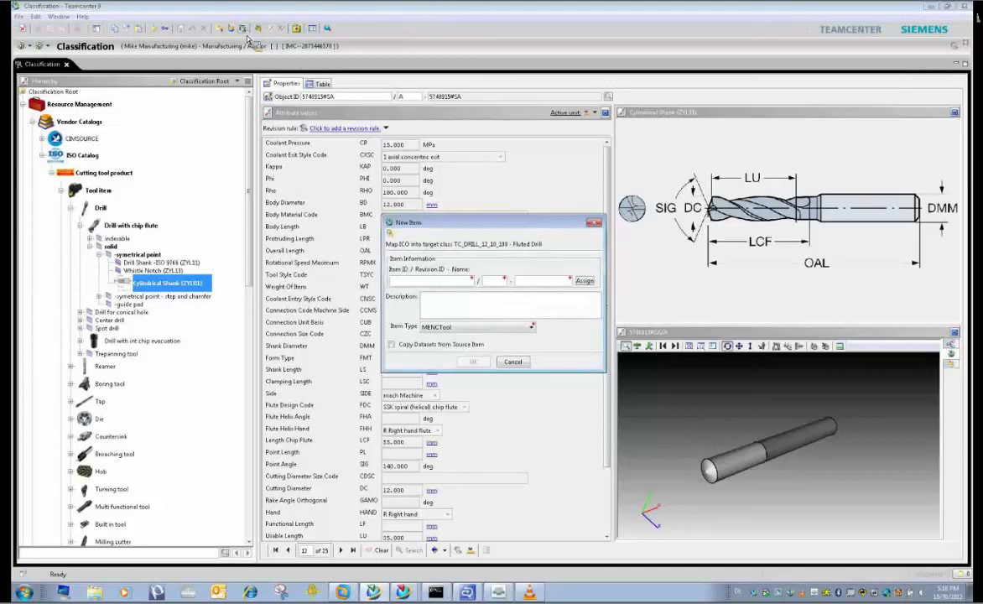
click(417, 345)
click(584, 281)
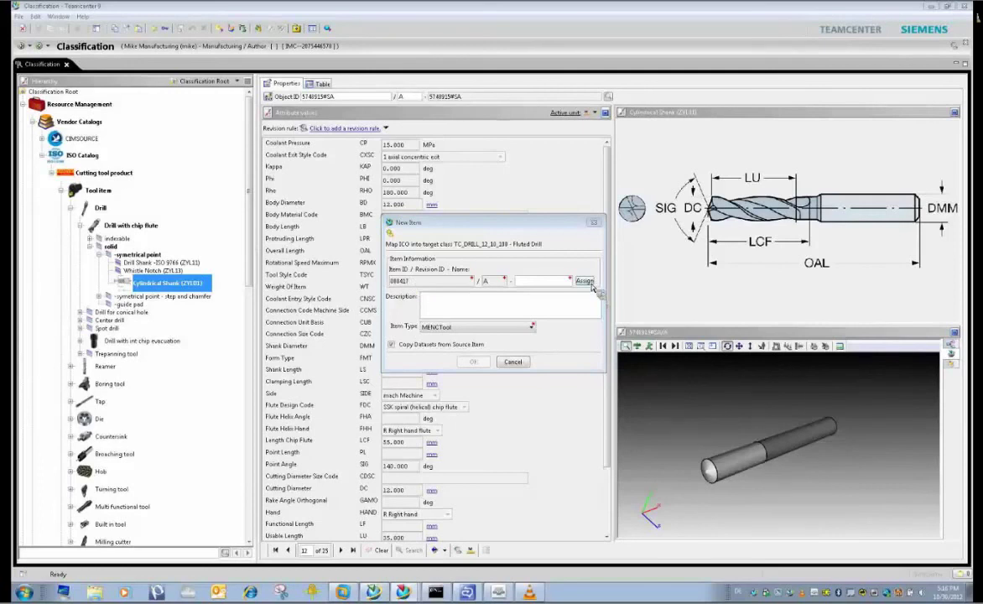
click(564, 282)
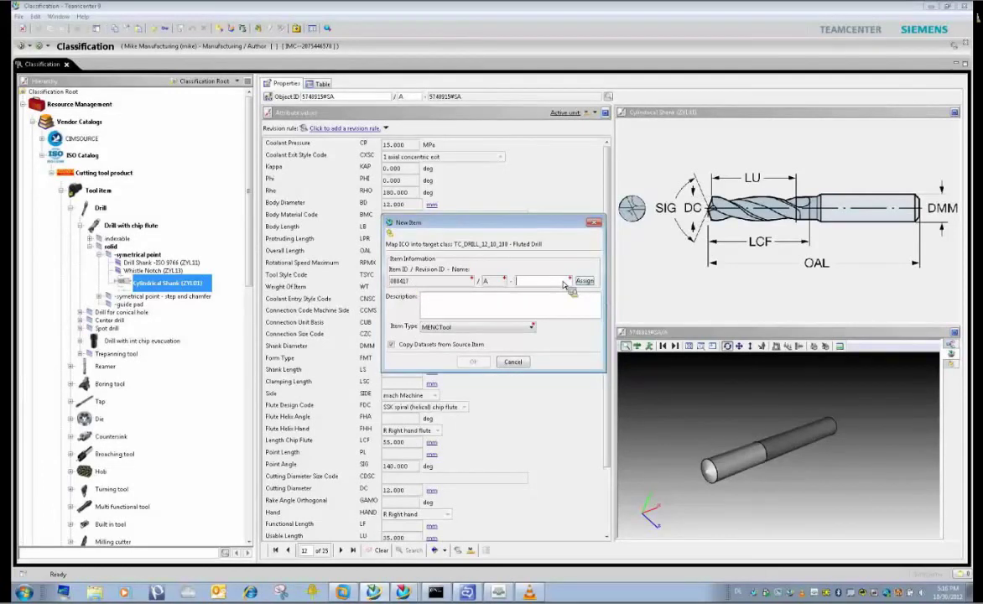
text(Drill D12)
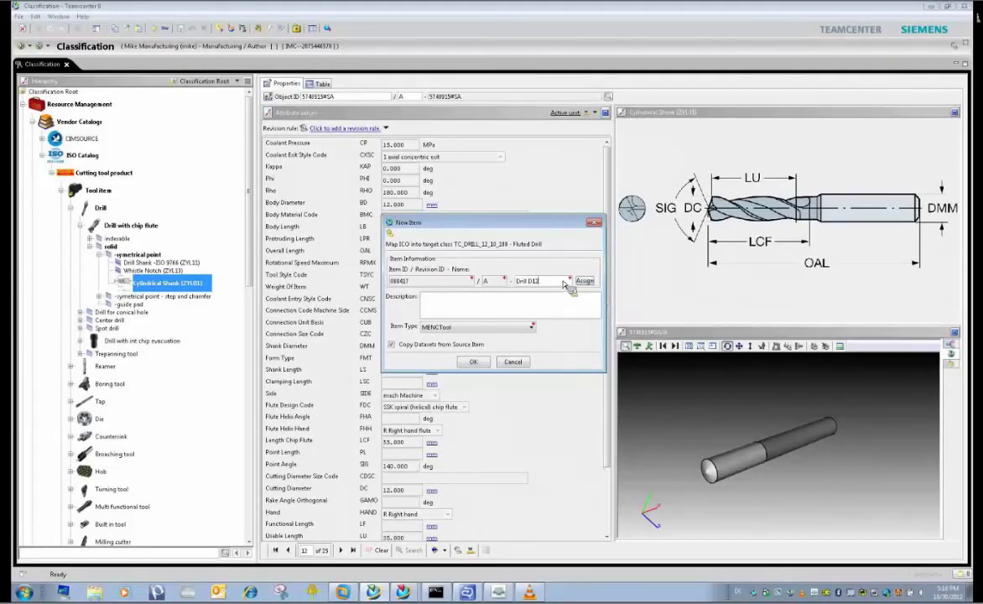
click(475, 363)
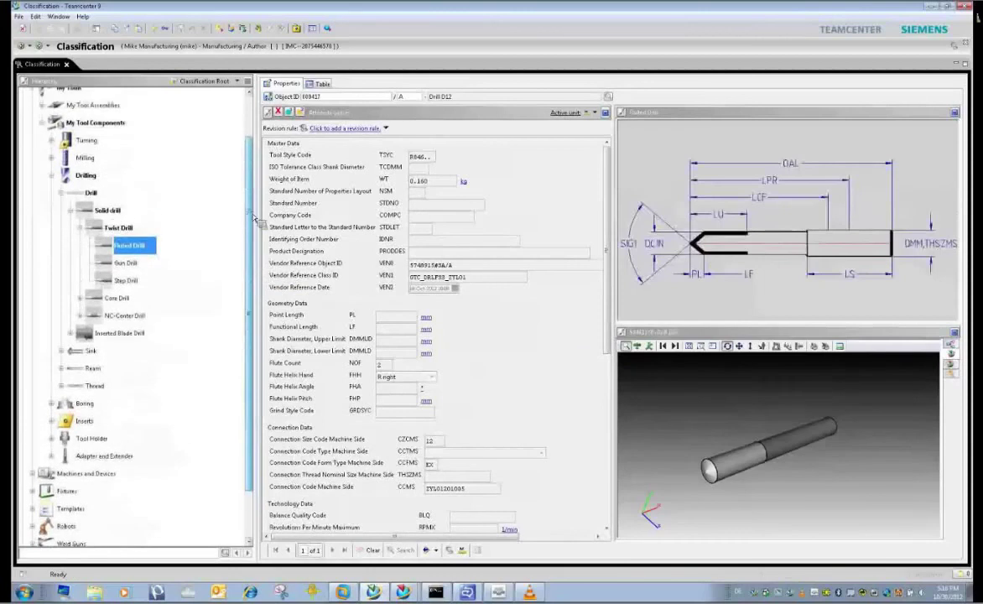
Step: Review the mapped attribute values of Drill D12 and its place in the My Tools hierarchy
scroll(137, 194, up, 1)
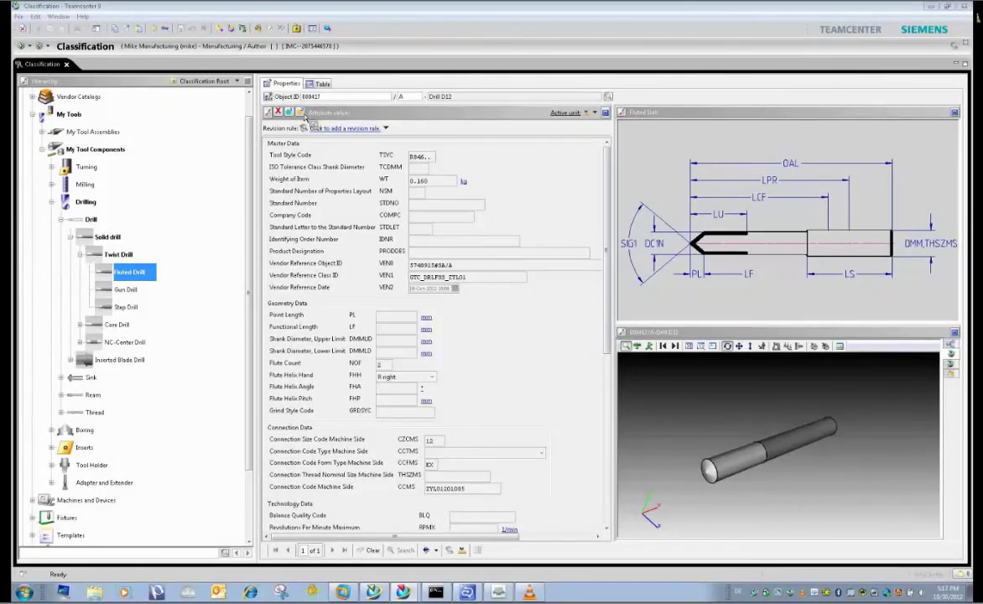
scroll(558, 235, down, 2)
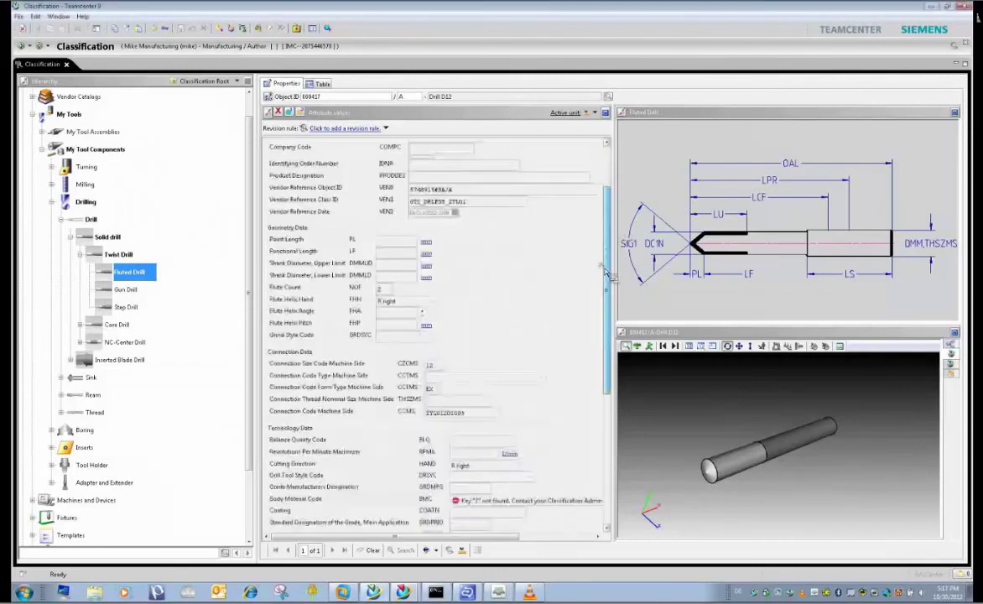
scroll(559, 226, up, 2)
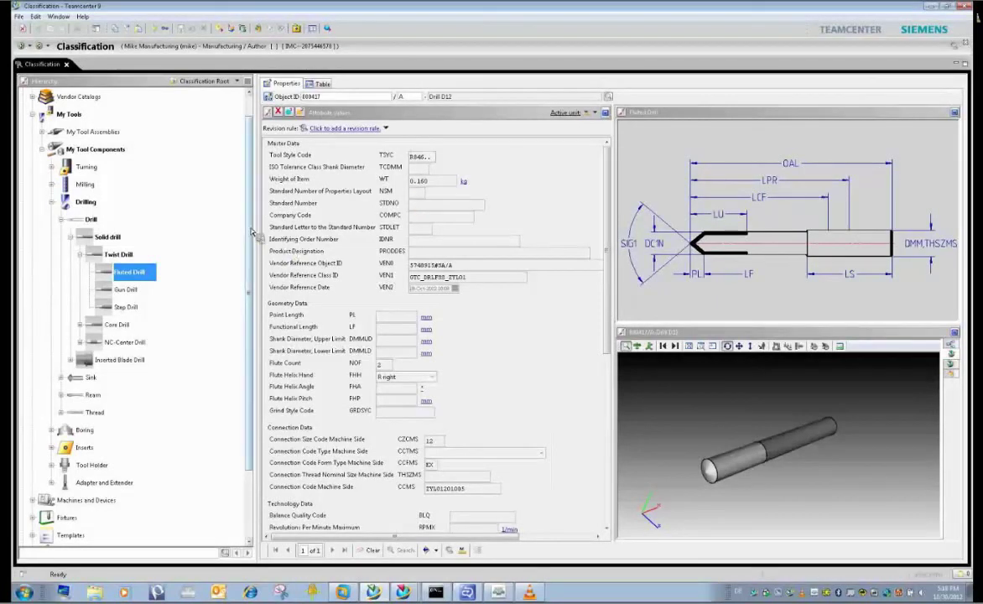
scroll(233, 217, up, 1)
scroll(250, 219, up, 1)
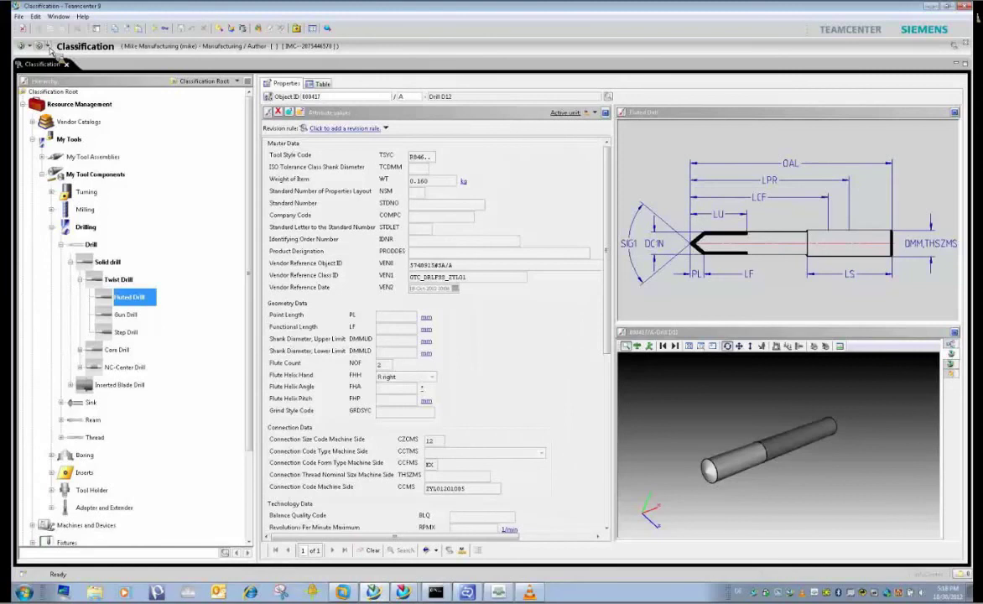
Step: Switch to Resource Manager and create a new MENCTool resource named Drill Assy D12, assigning its item ID and revision
click(49, 48)
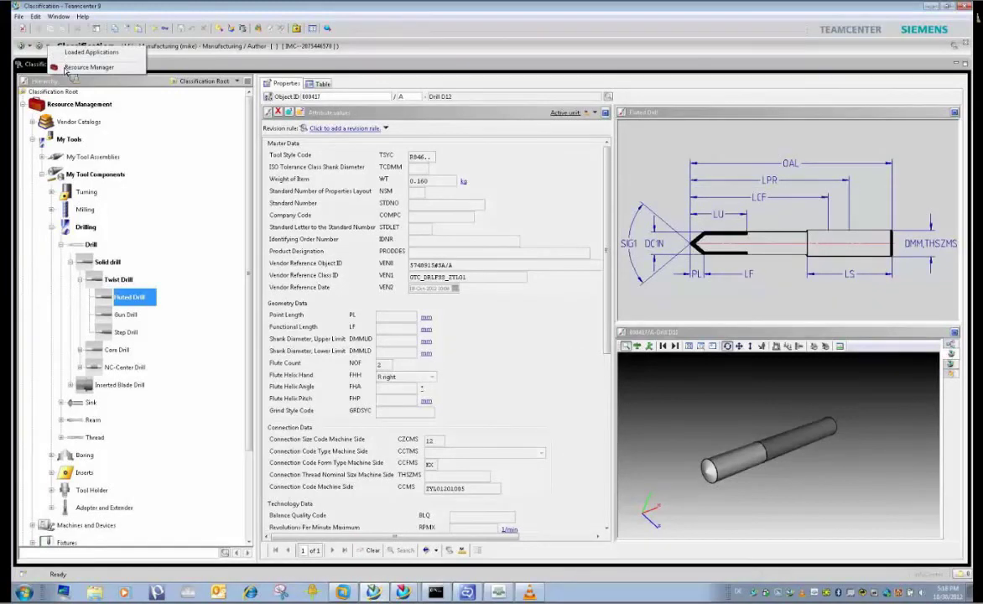
click(67, 68)
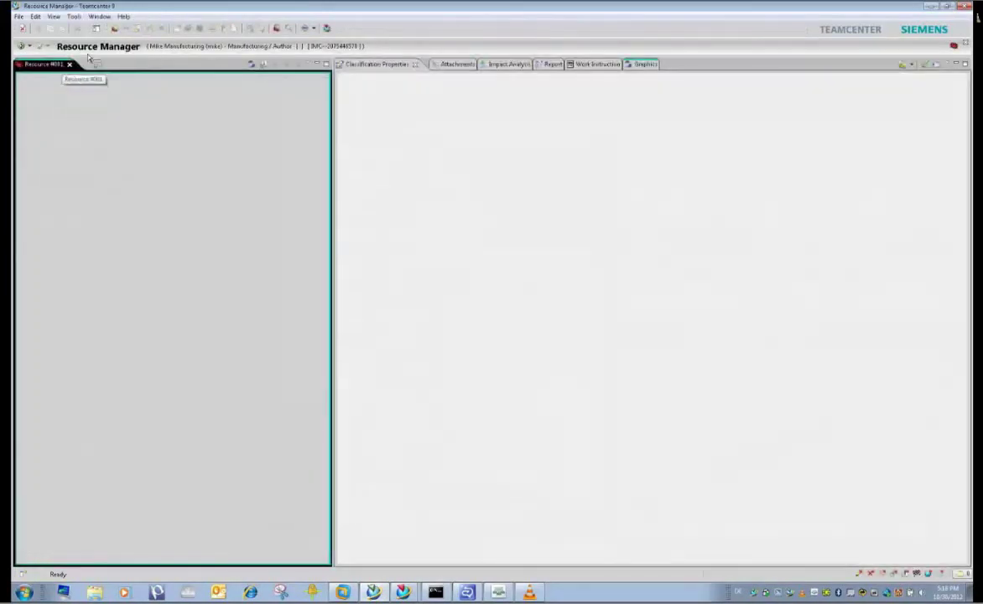
click(114, 29)
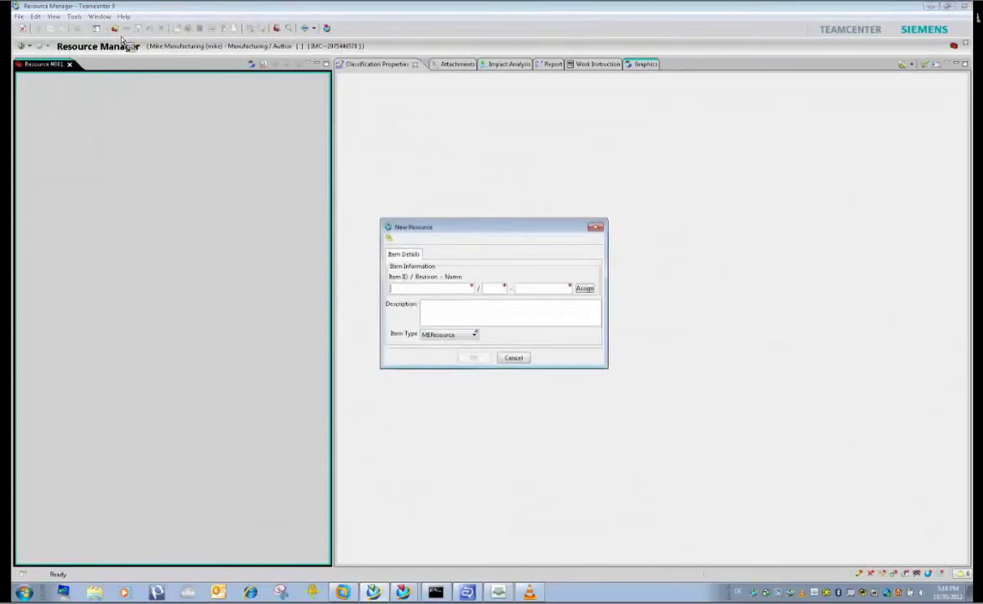
click(458, 335)
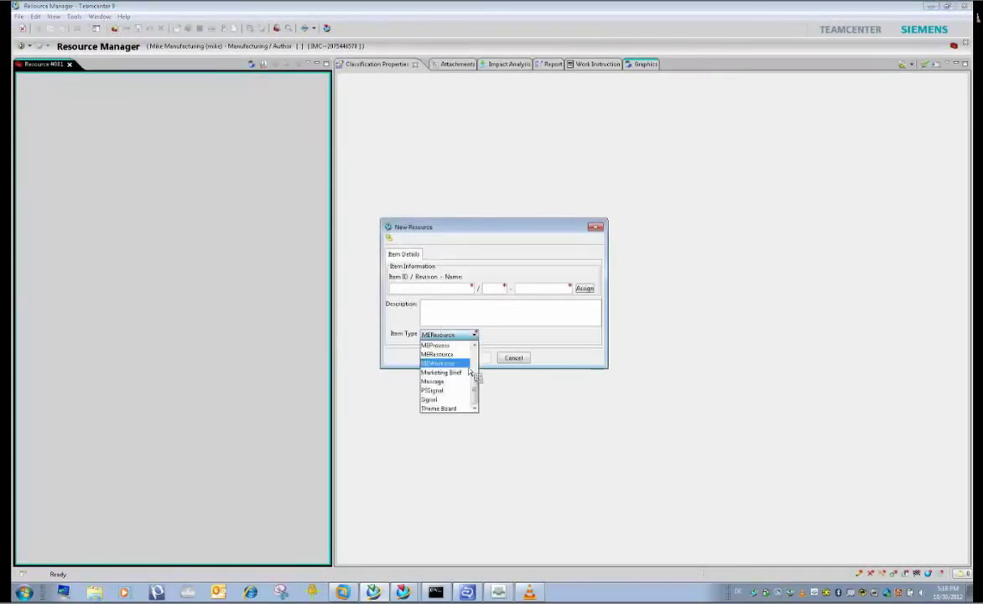
scroll(474, 387, up, 3)
click(457, 352)
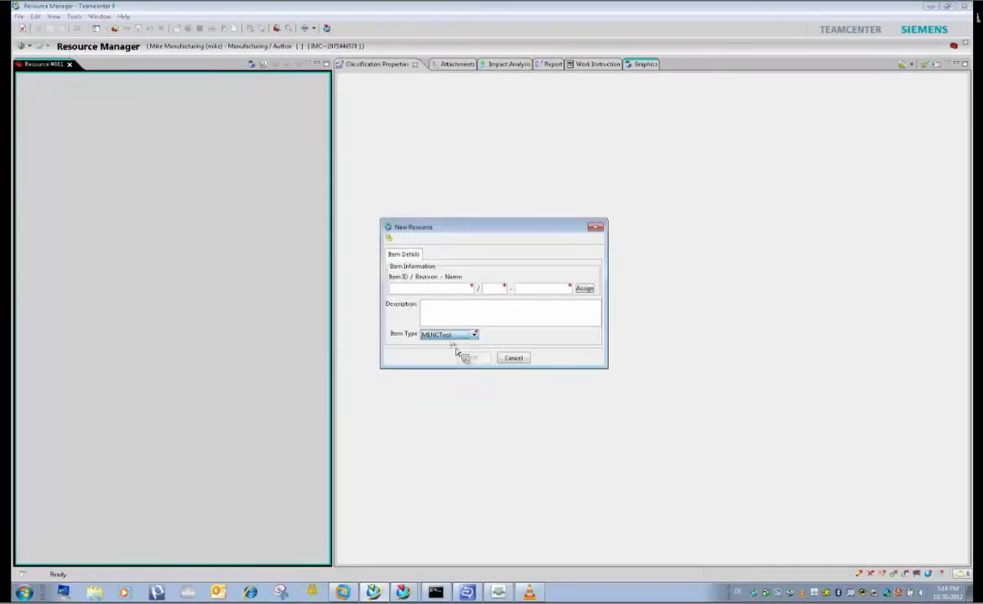
drag(523, 226, 550, 287)
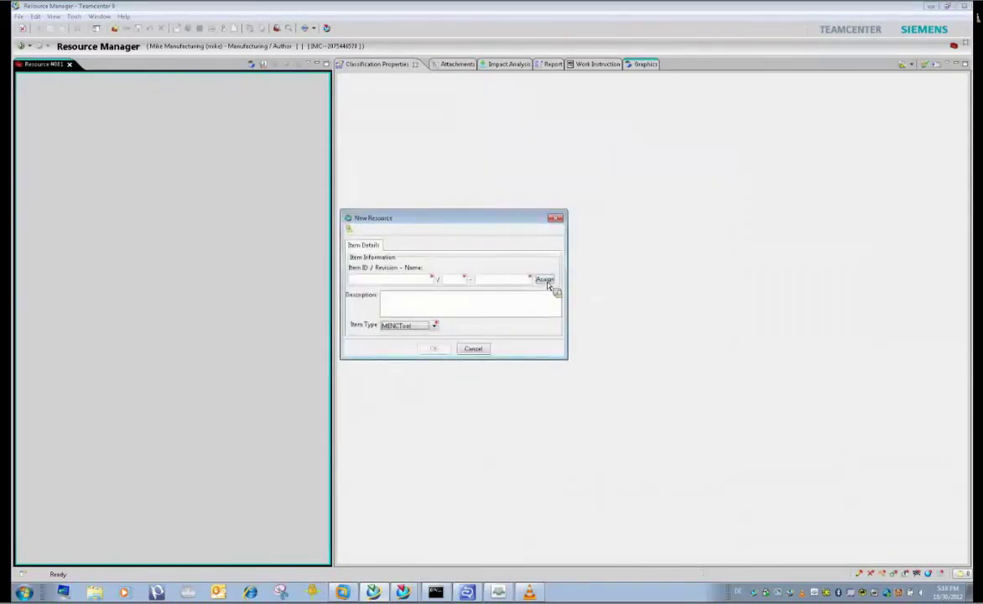
click(545, 279)
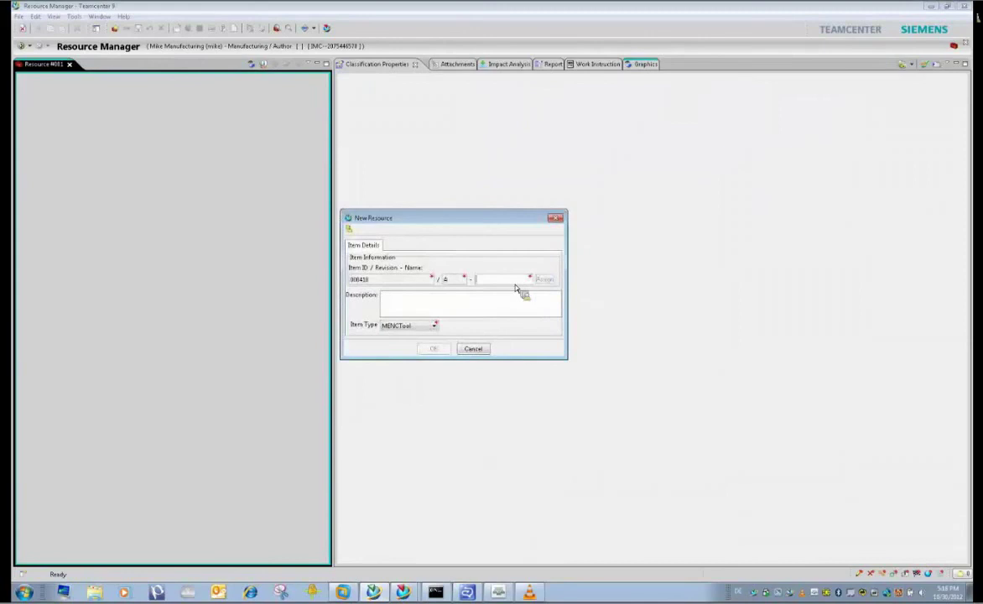
text(Drill Assy D12)
click(436, 349)
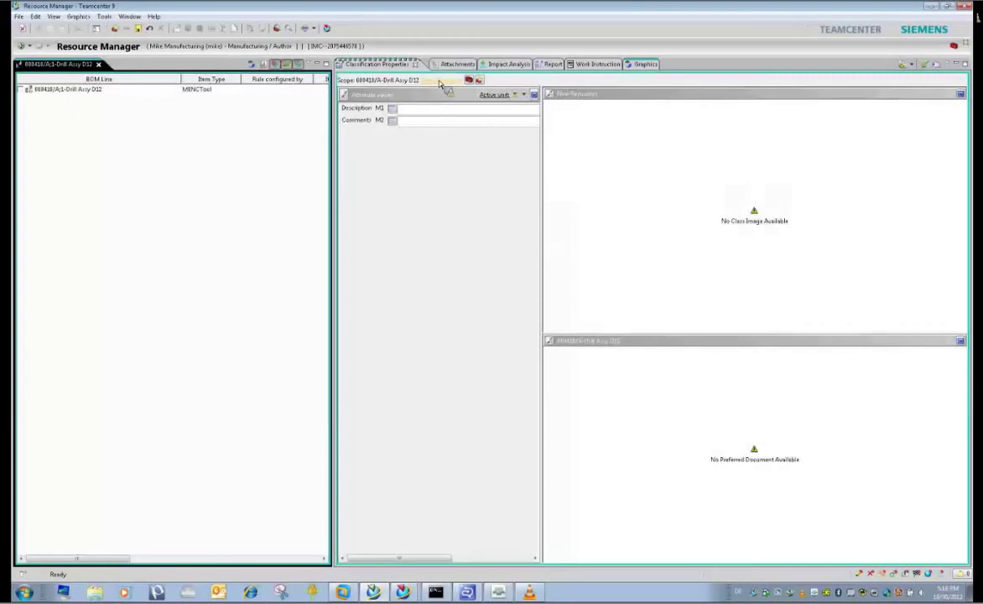
Step: Classify the assembly as Twist Drills under Drilling Assemblies, enter the tool description Drill D12, and save it
click(546, 211)
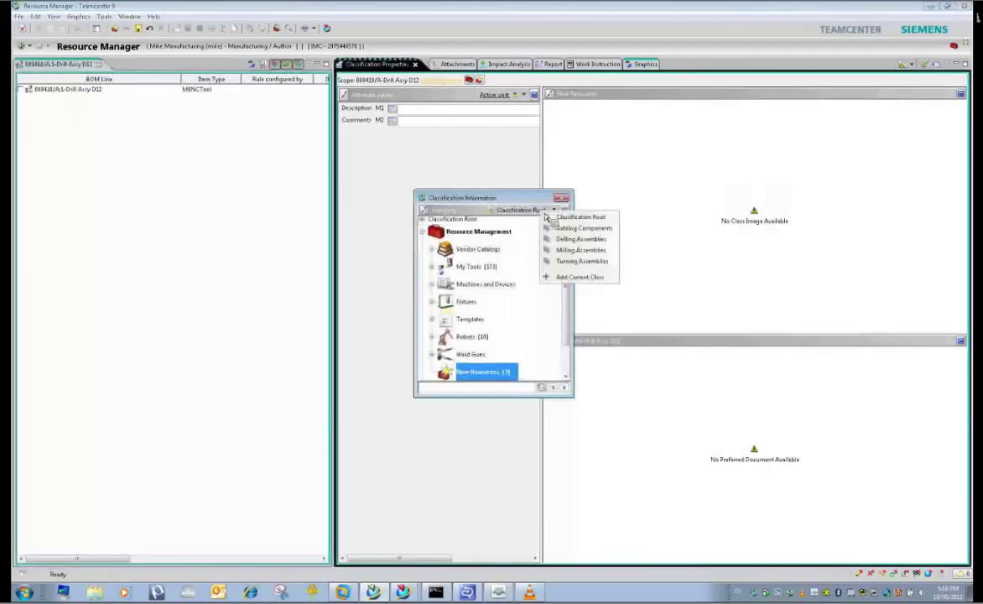
click(560, 239)
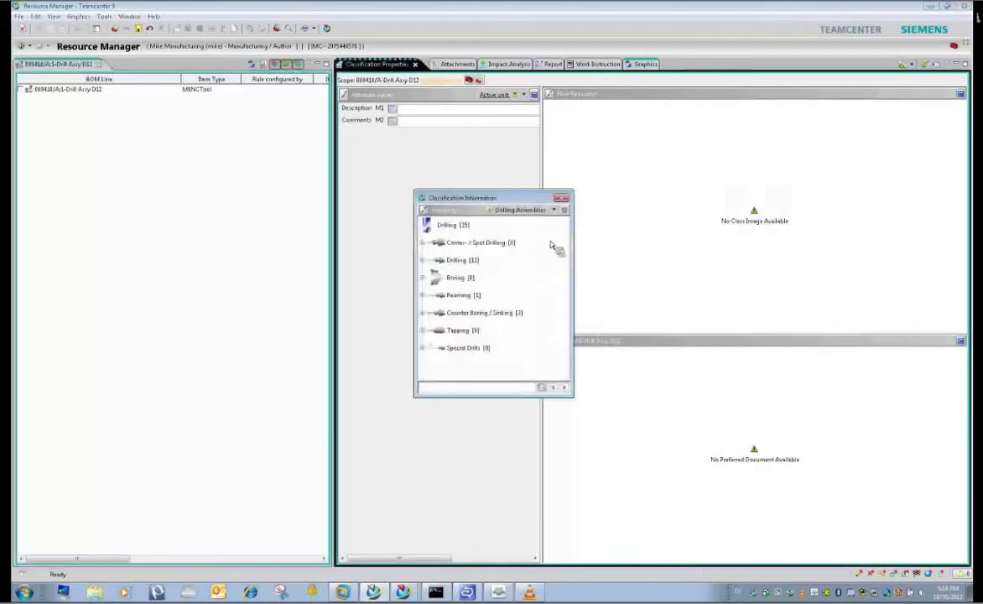
double_click(455, 260)
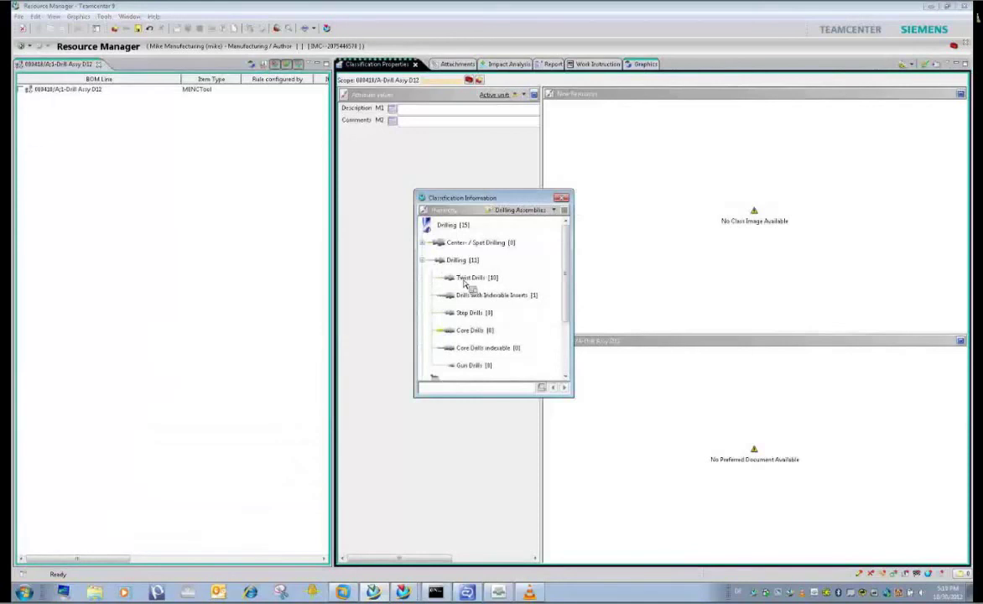
double_click(464, 281)
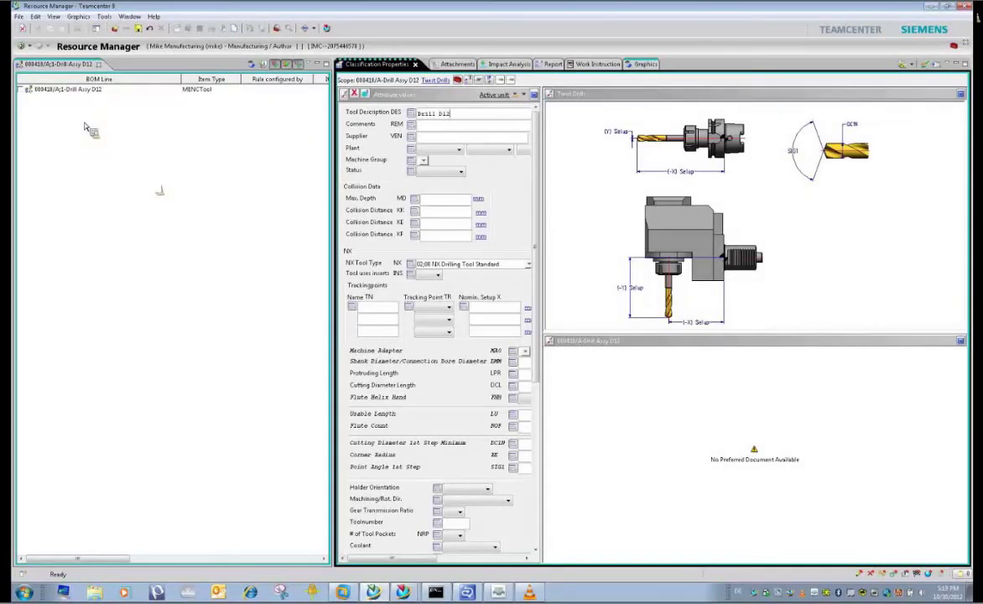
click(139, 28)
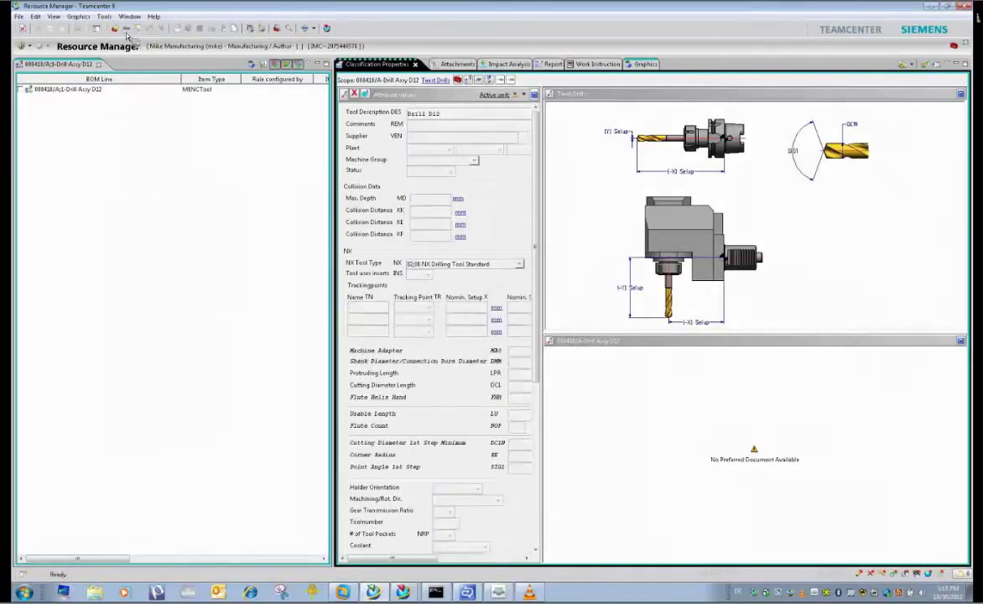
Step: Add the classified component Drill D12 to the assembly, finding it in the Fluted Drill class by object ID *417
click(61, 91)
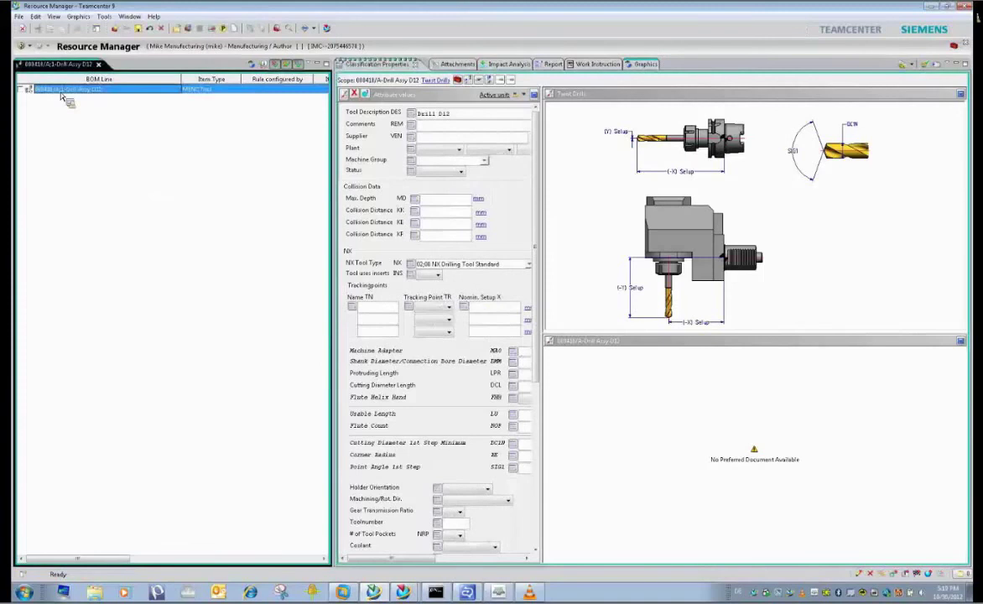
right_click(60, 94)
click(88, 99)
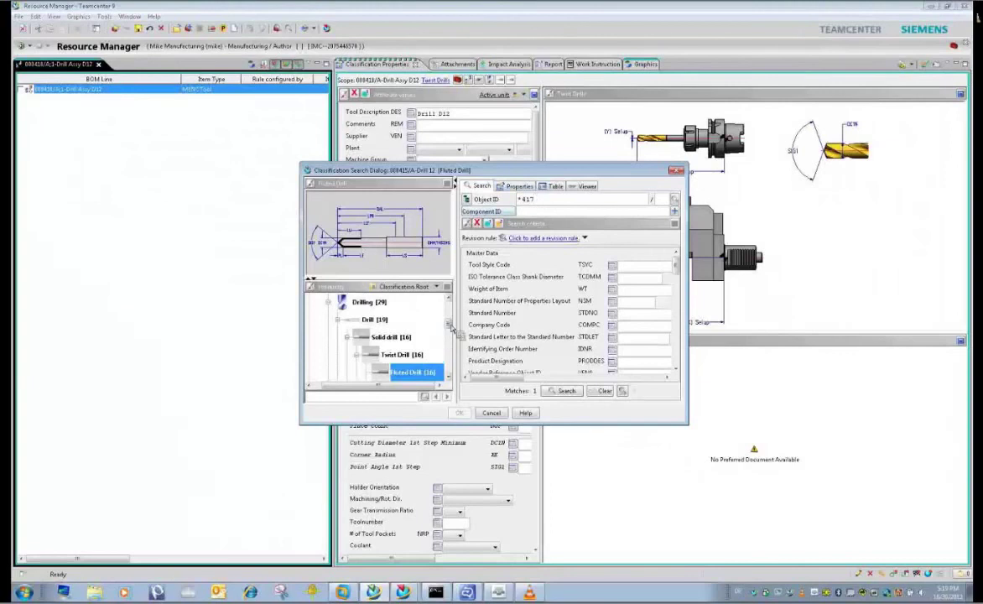
scroll(450, 329, down, 1)
scroll(450, 329, down, 1)
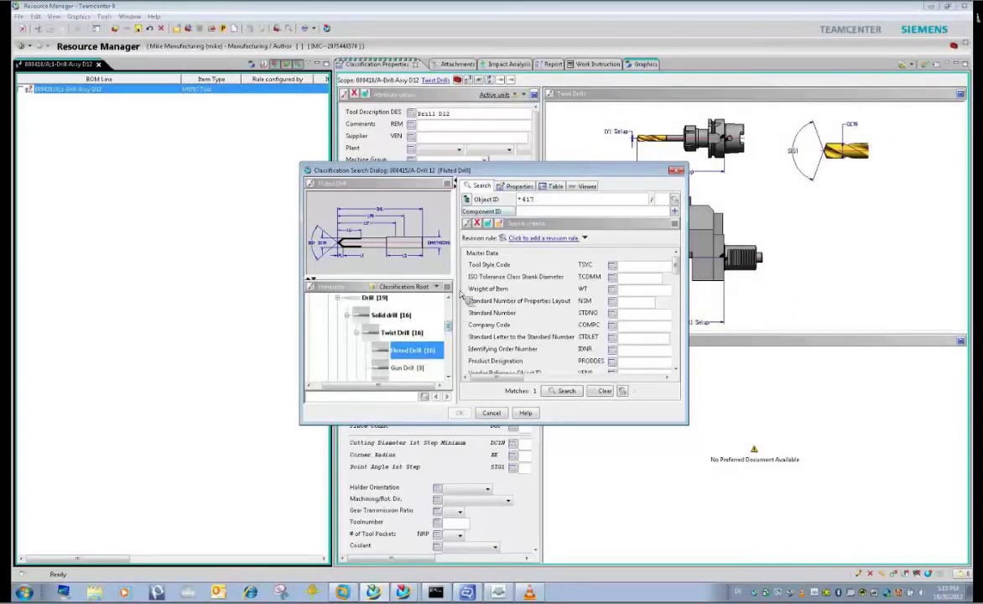
click(519, 186)
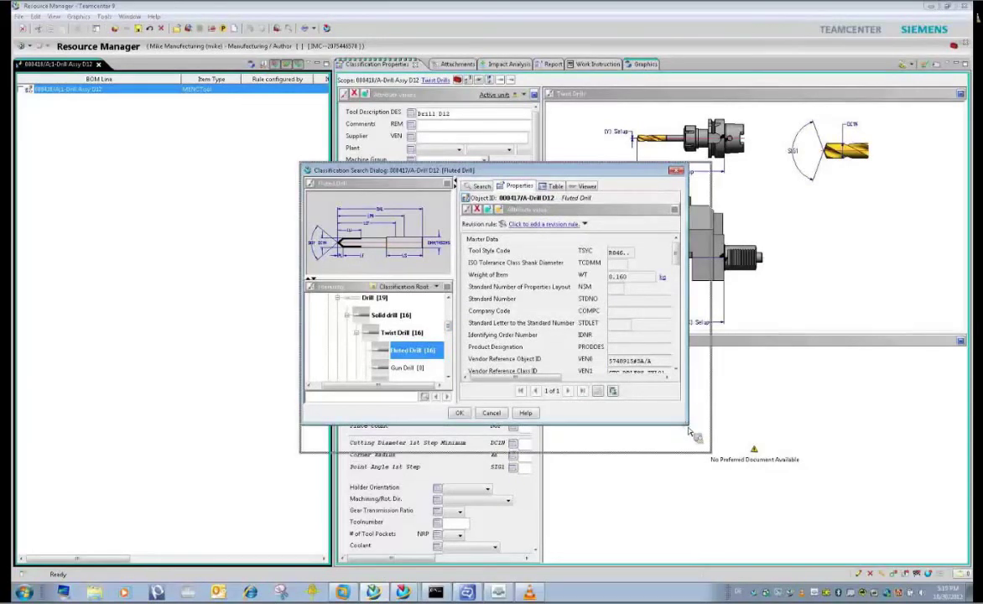
drag(683, 426, 759, 519)
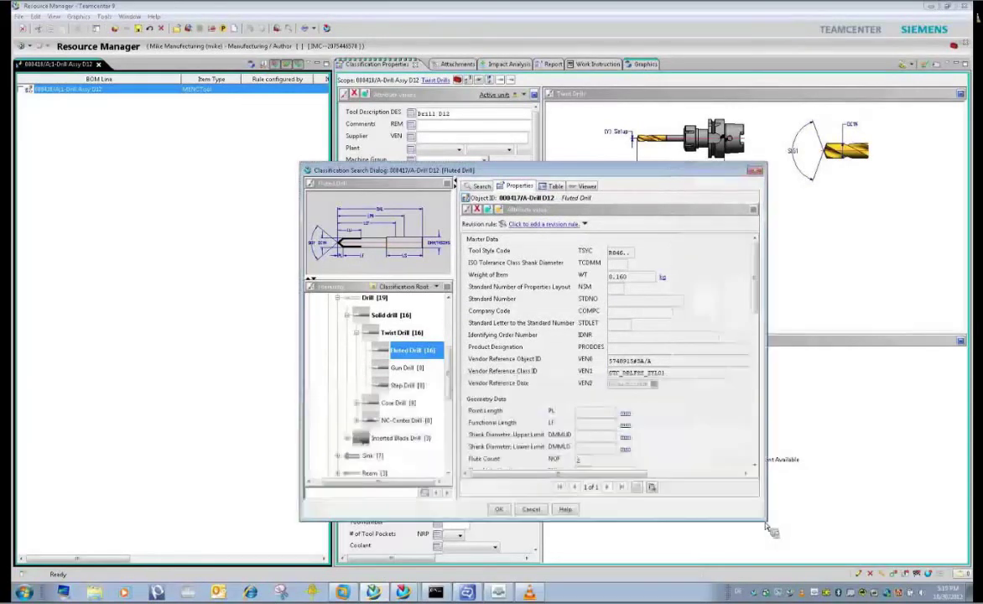
click(500, 509)
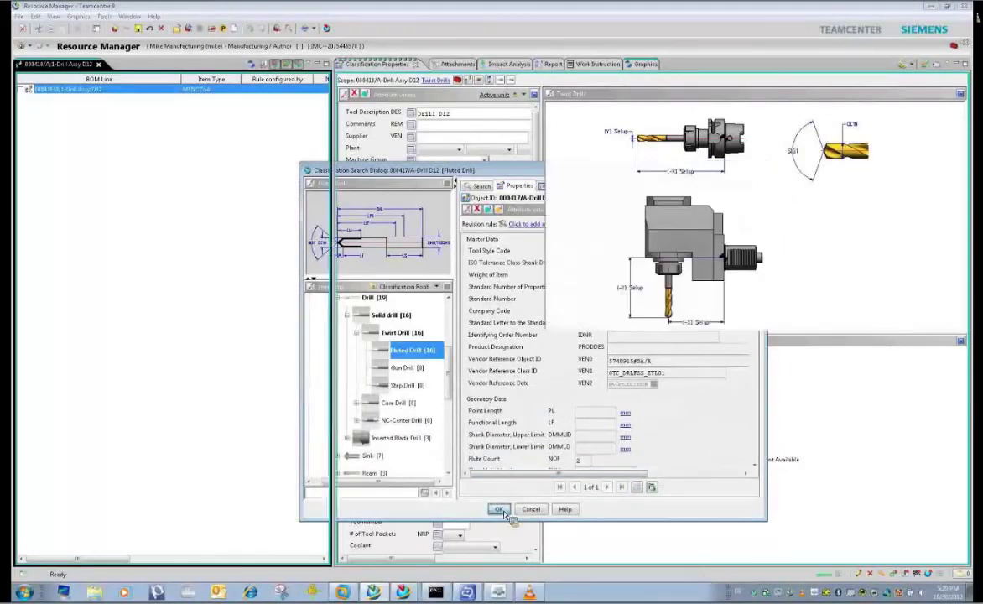
Step: Expand Drill D12 in the assembly structure and inspect its 3D model in the graphics view
mouse_move(52, 99)
mouse_down()
mouse_move(24, 104)
mouse_move(33, 92)
mouse_up()
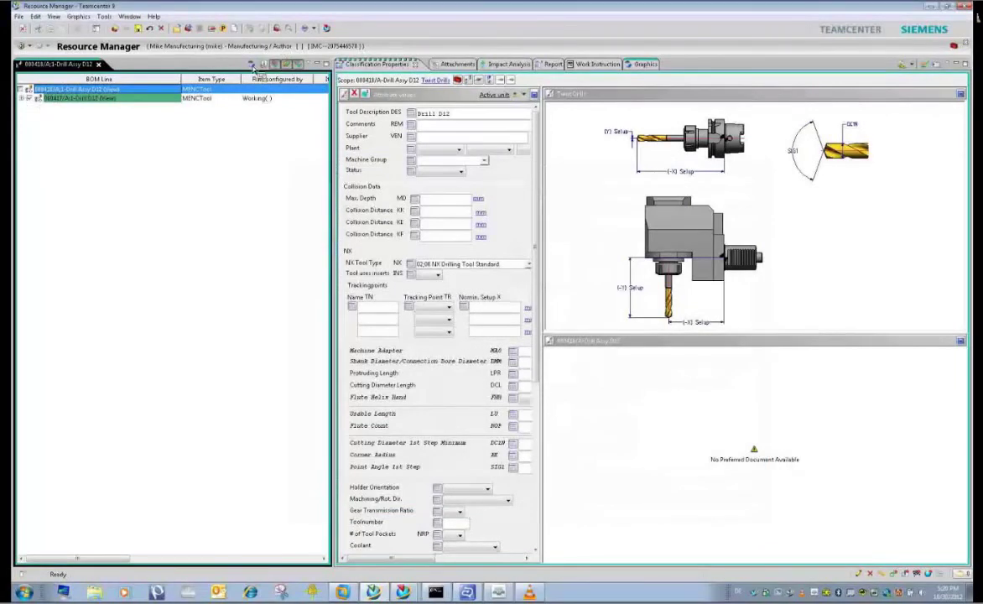
click(644, 64)
drag(470, 340, 544, 320)
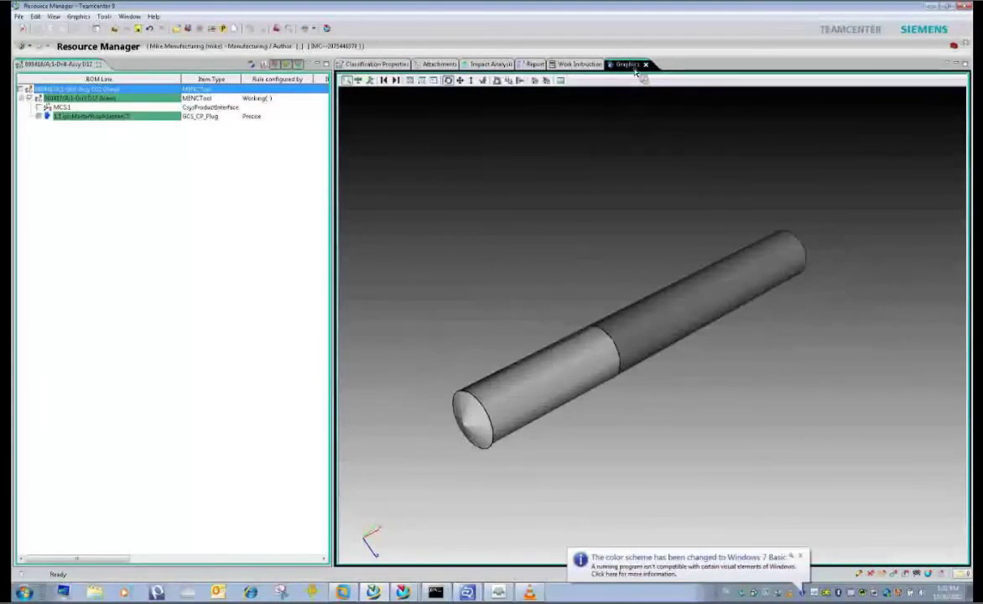
drag(537, 335, 584, 298)
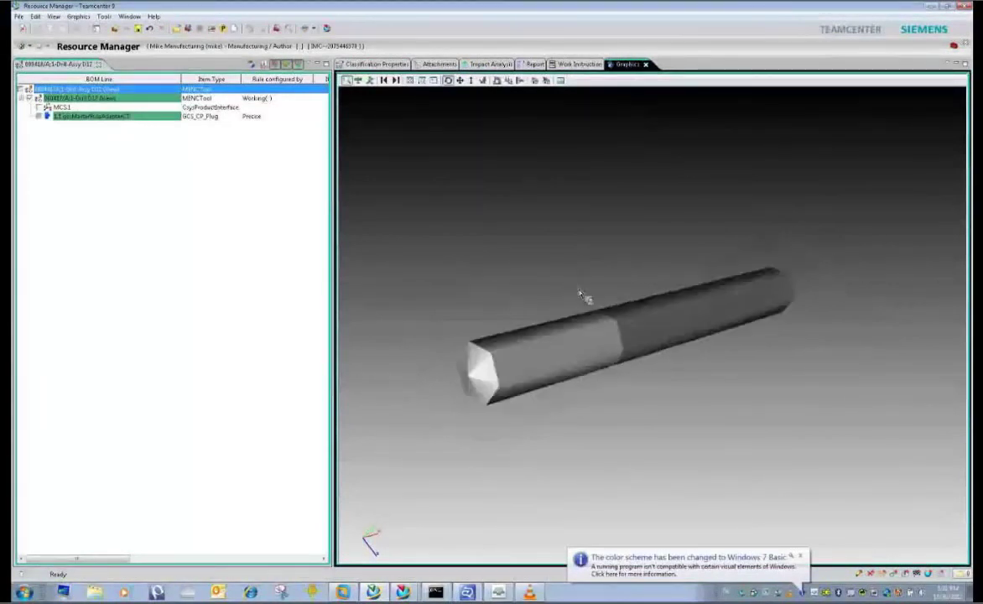
Step: Select the drill's GCS_CP_Plug connection point and display the MCS.1 coordinate system in the graphics view
click(67, 117)
right_click(68, 118)
click(81, 123)
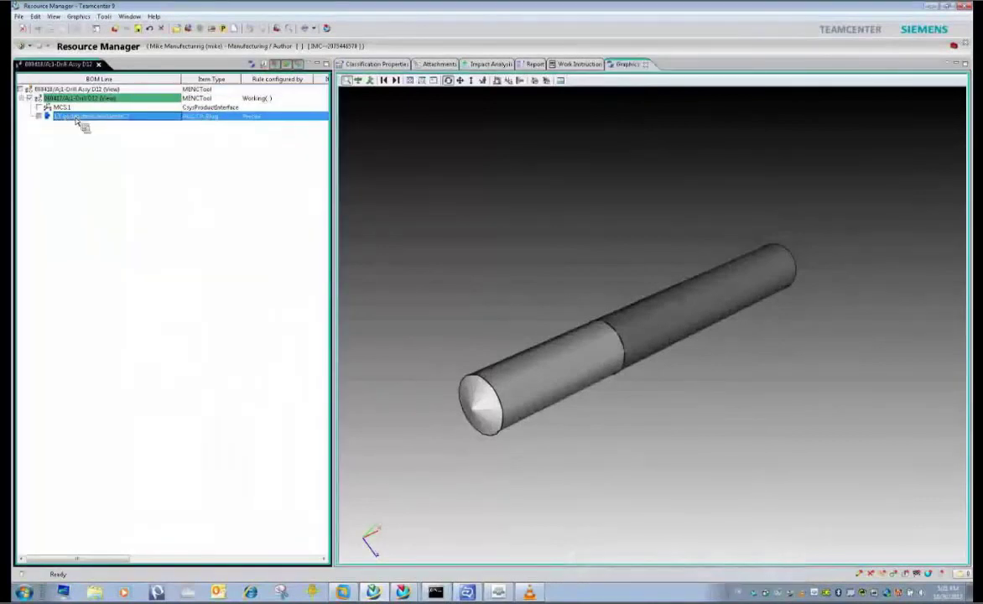
mouse_move(78, 123)
mouse_down()
mouse_move(115, 98)
mouse_move(84, 122)
mouse_up()
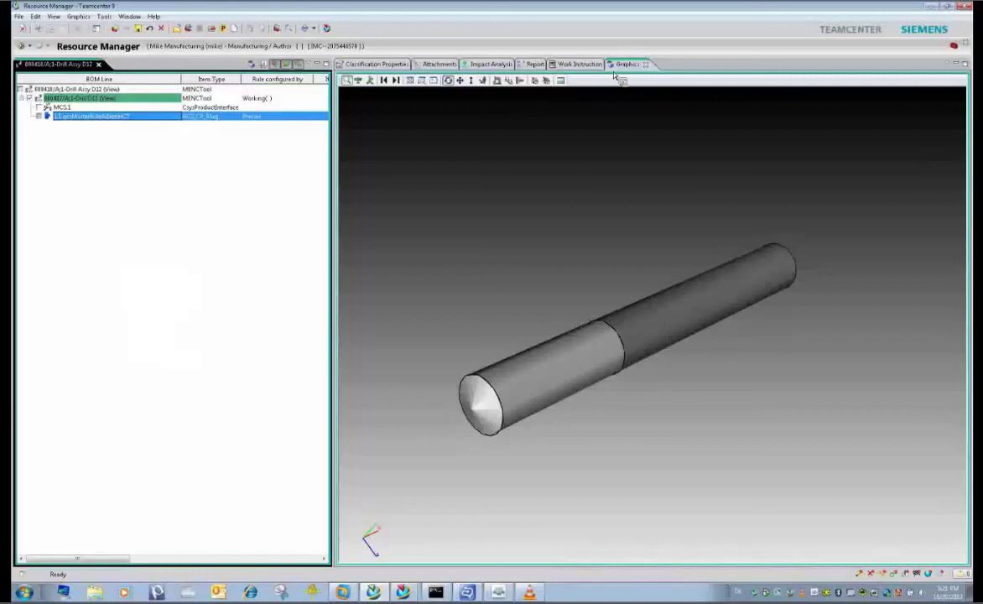
right_click(69, 122)
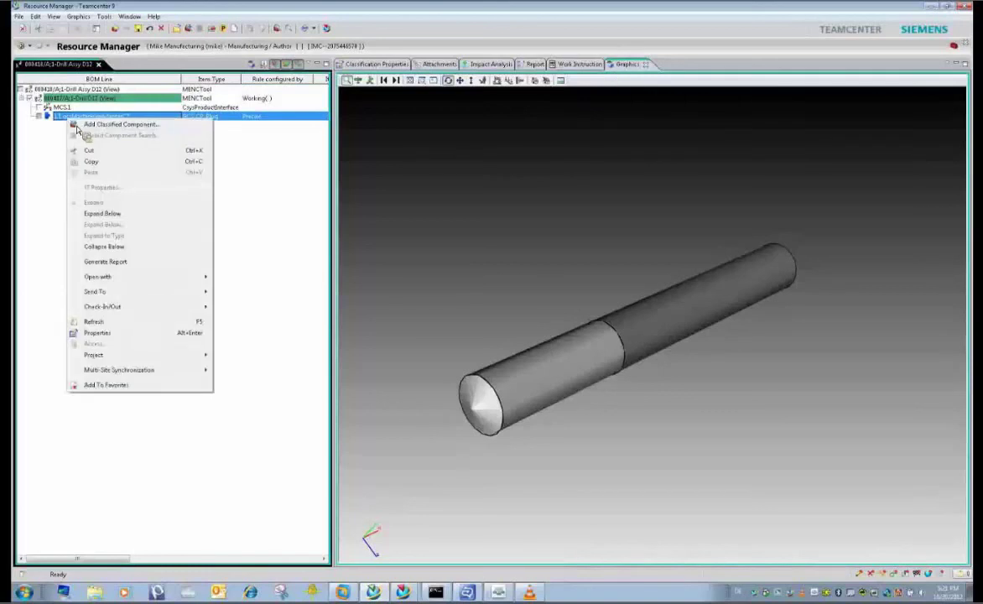
click(56, 146)
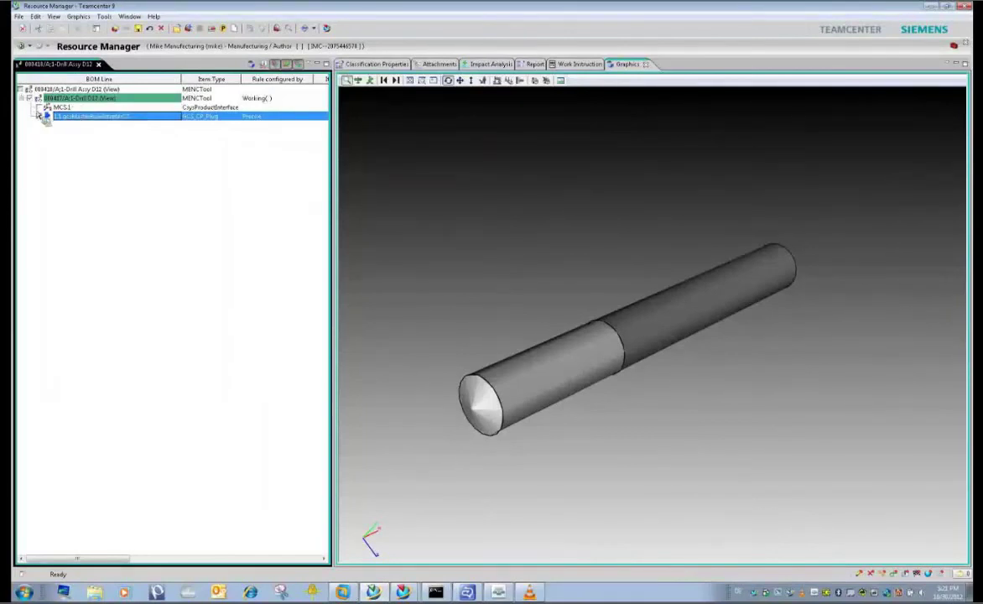
click(45, 115)
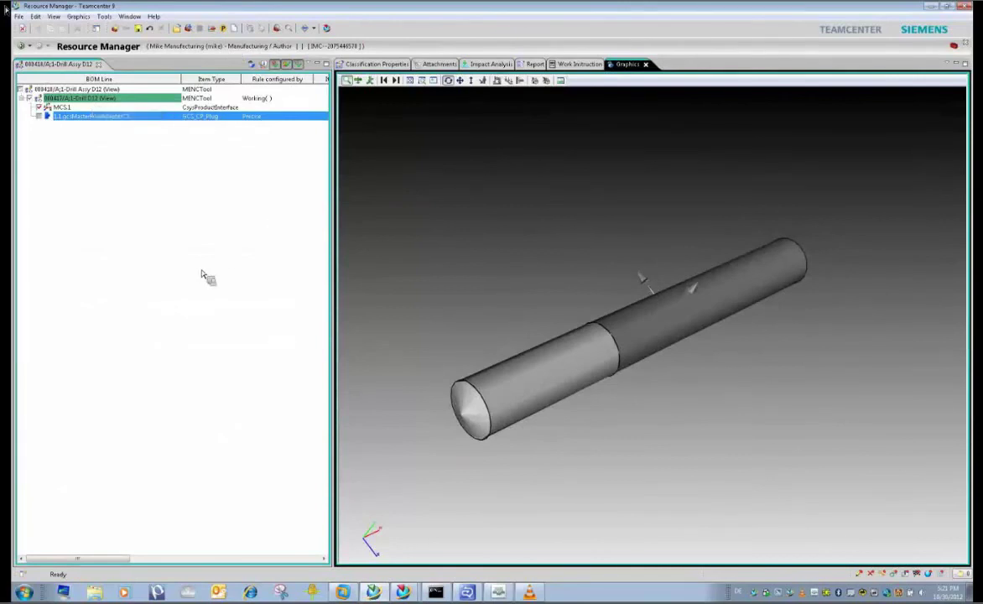
Step: Run a guided component search from the drill's plug, check the properties of Capto D12, and add that adapter to the assembly
right_click(82, 117)
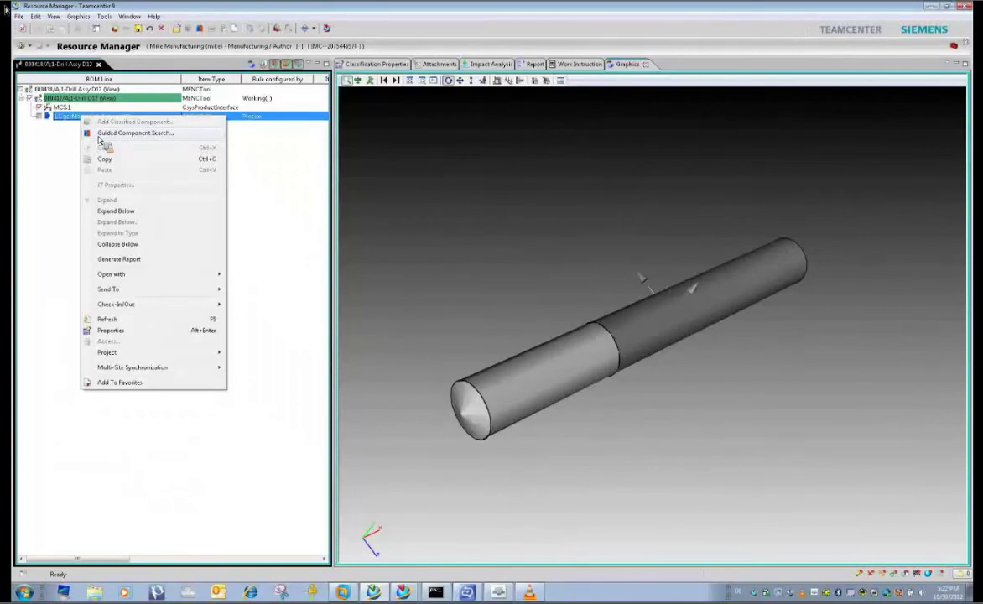
click(98, 135)
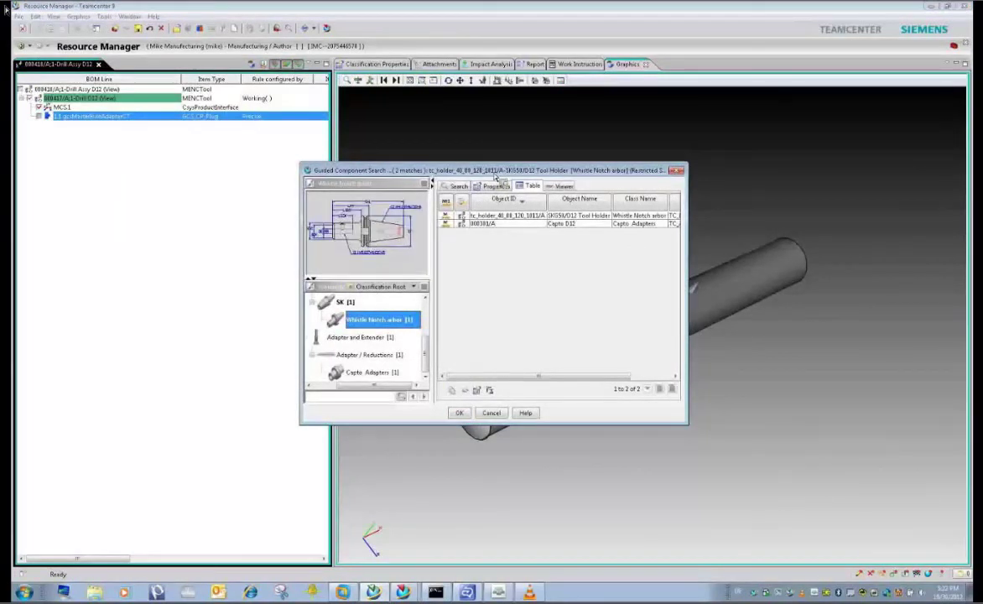
drag(524, 175, 525, 173)
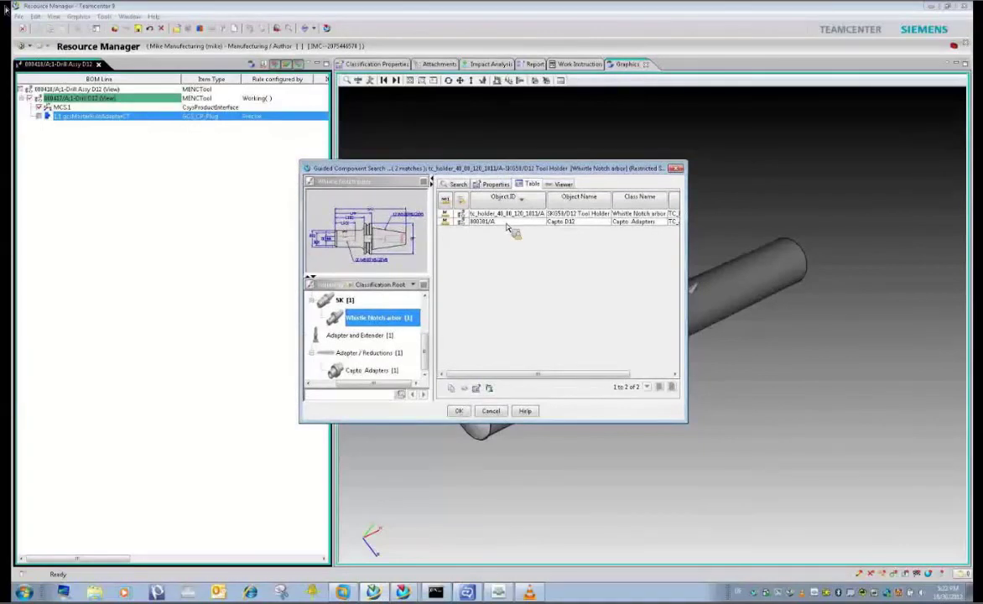
click(506, 222)
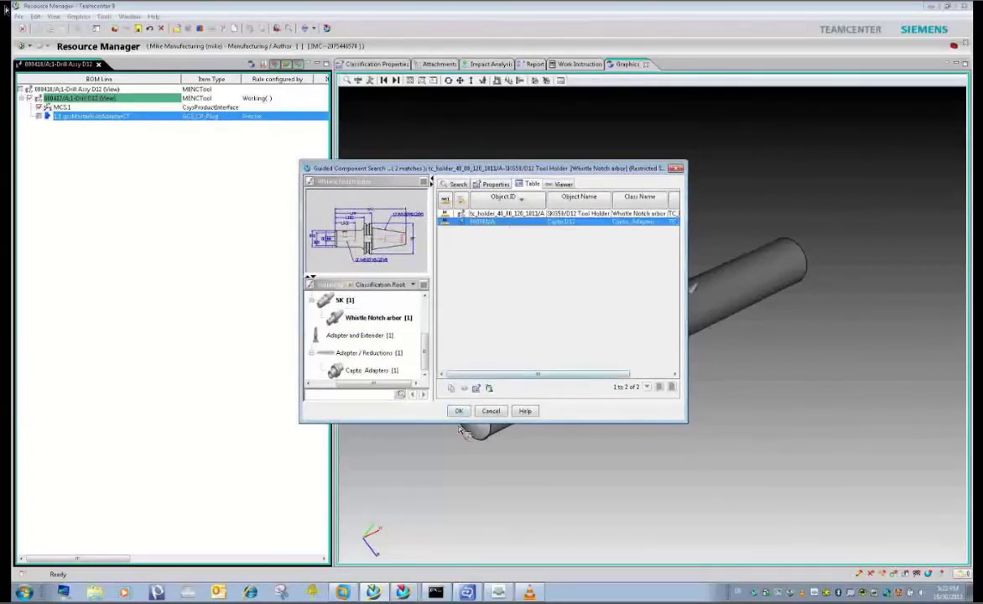
double_click(491, 222)
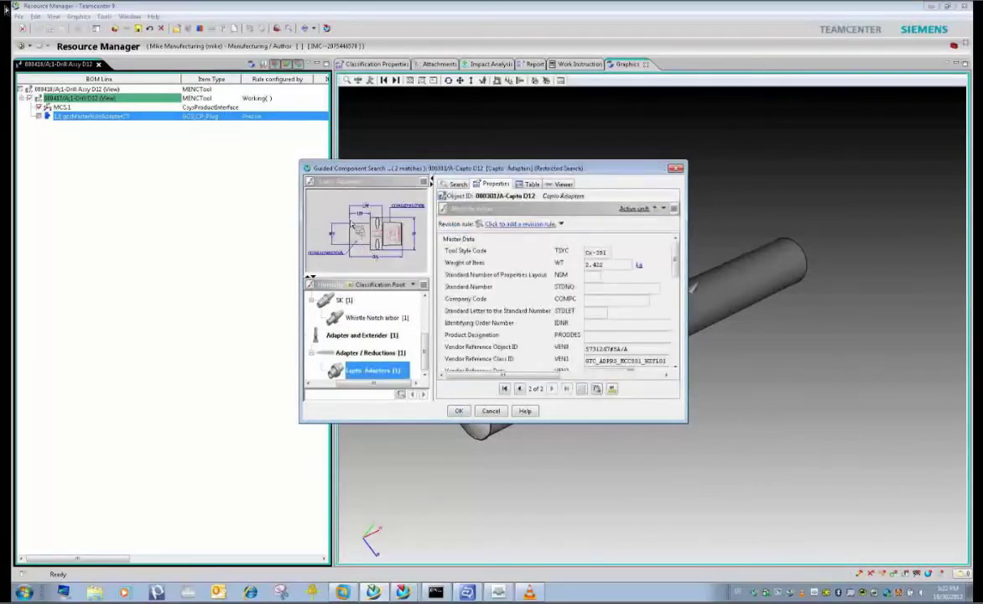
click(460, 411)
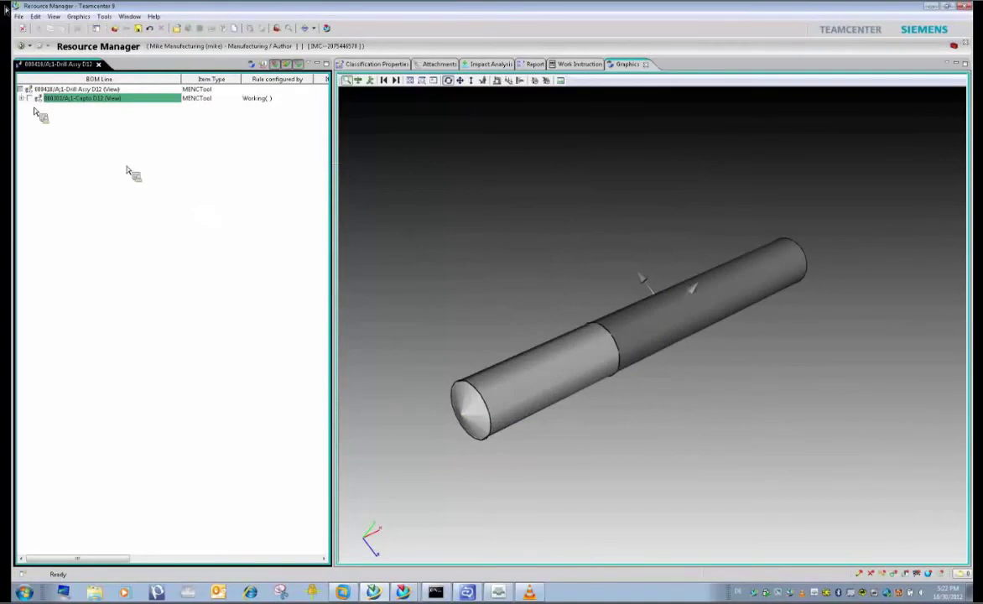
Step: Expand Capto D12 and its nested Drill D12, and show the adapter and coordinate systems in the graphics view
click(22, 99)
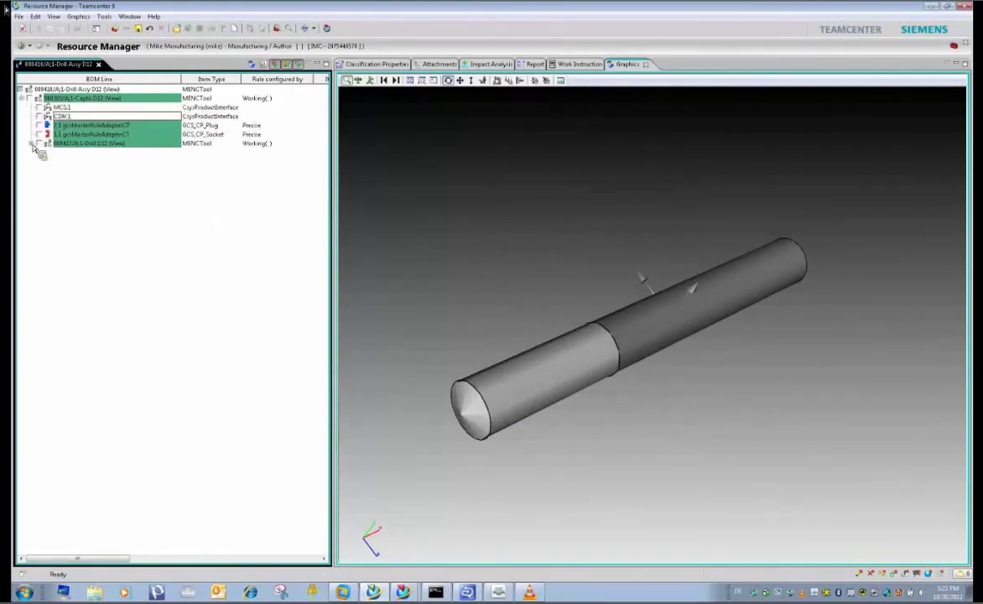
click(30, 143)
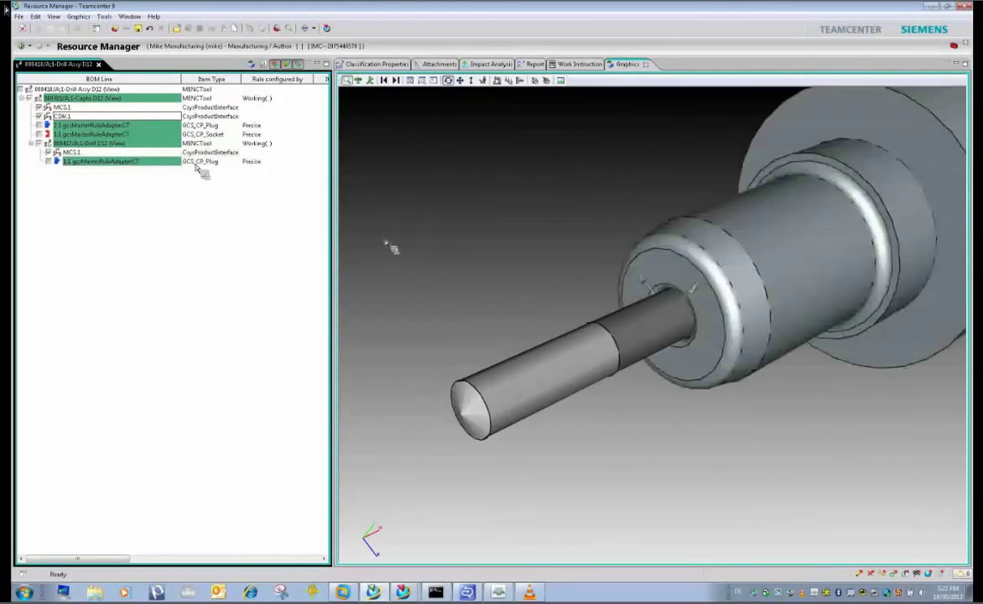
Step: Mark Drill D12 in the Drill Assy D12 structure as the start component for attribute propagation
drag(491, 229, 498, 271)
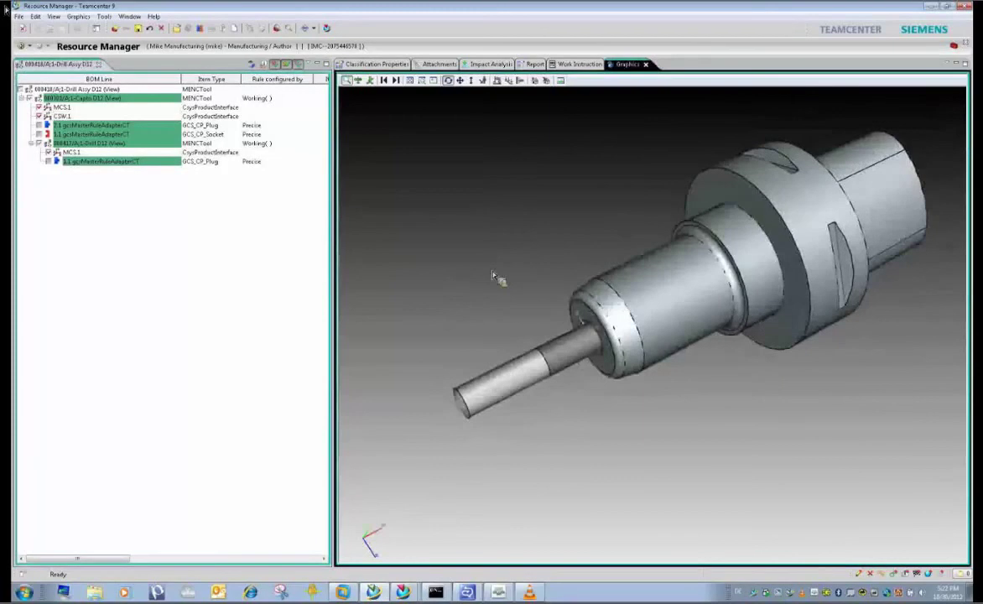
click(89, 144)
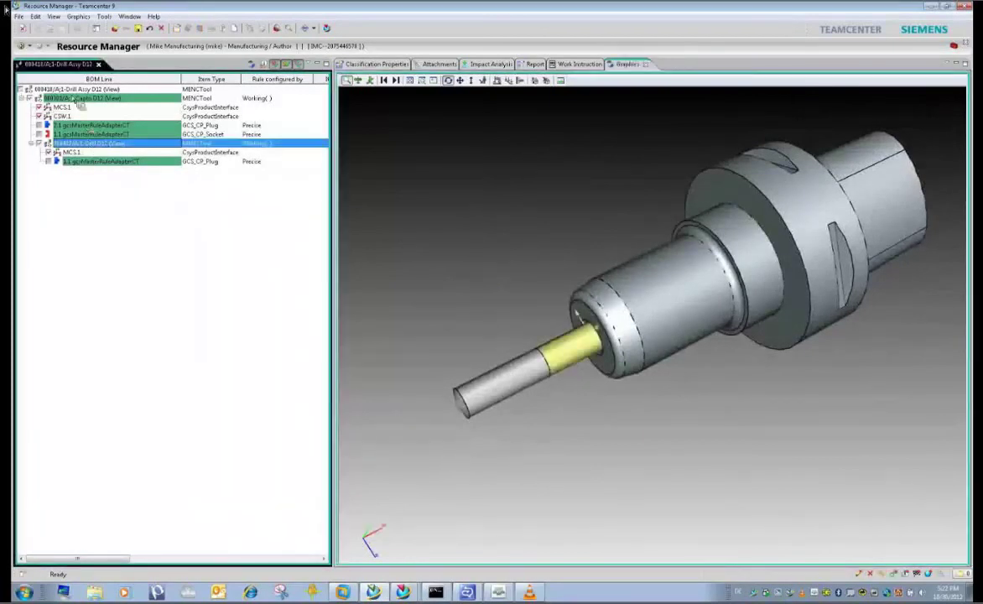
click(628, 64)
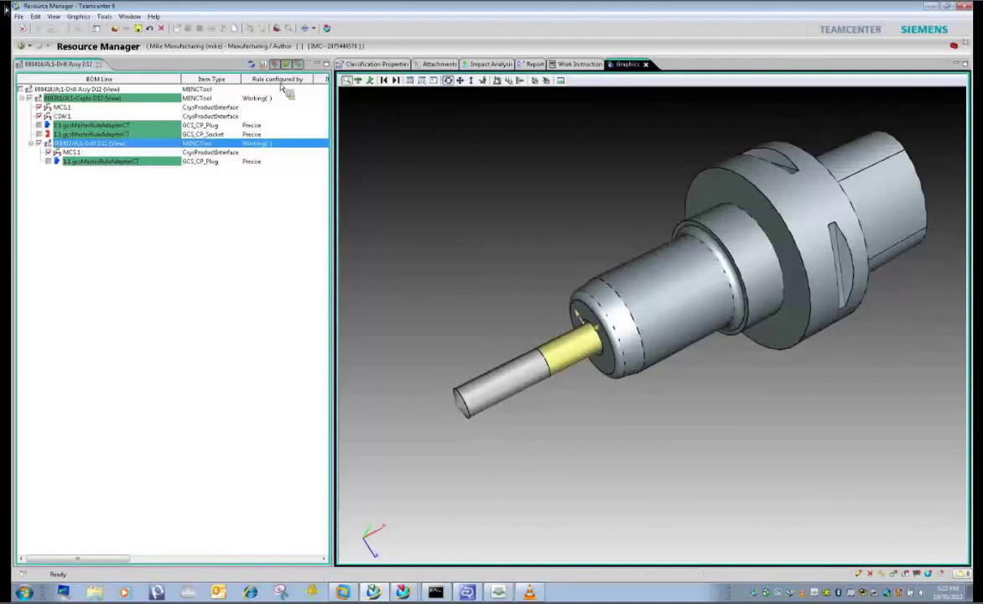
click(75, 89)
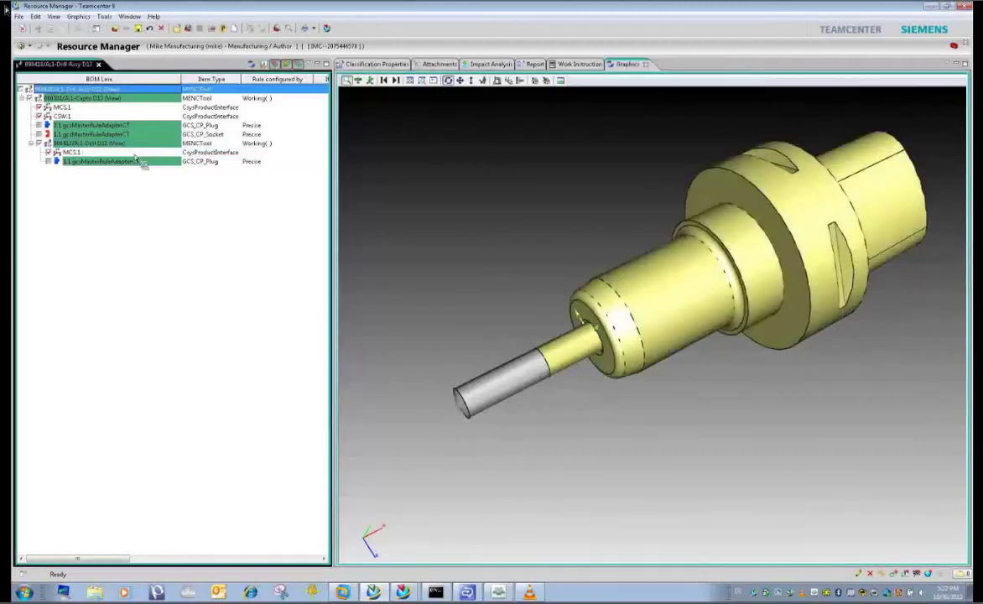
click(114, 143)
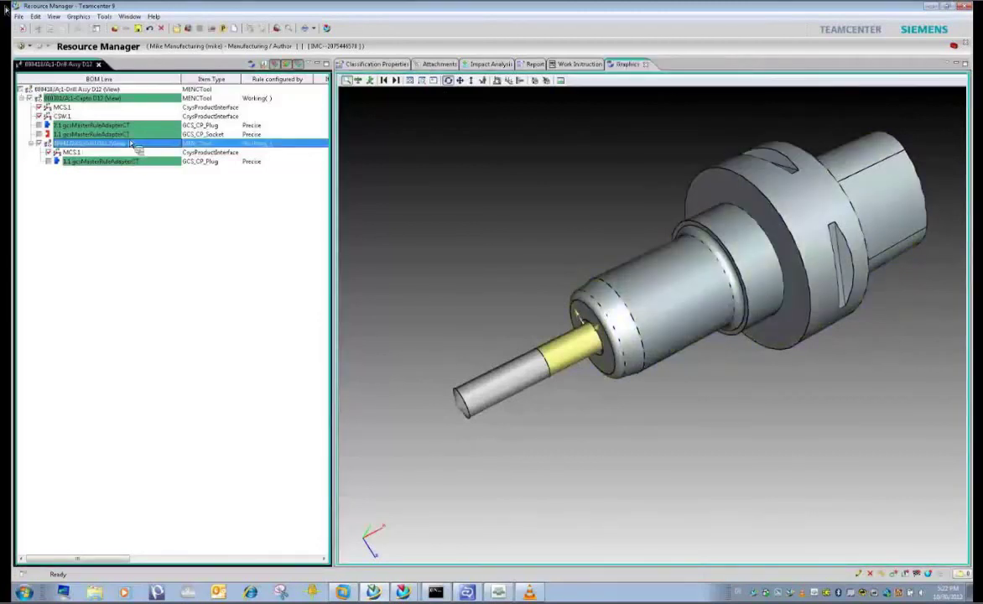
click(225, 30)
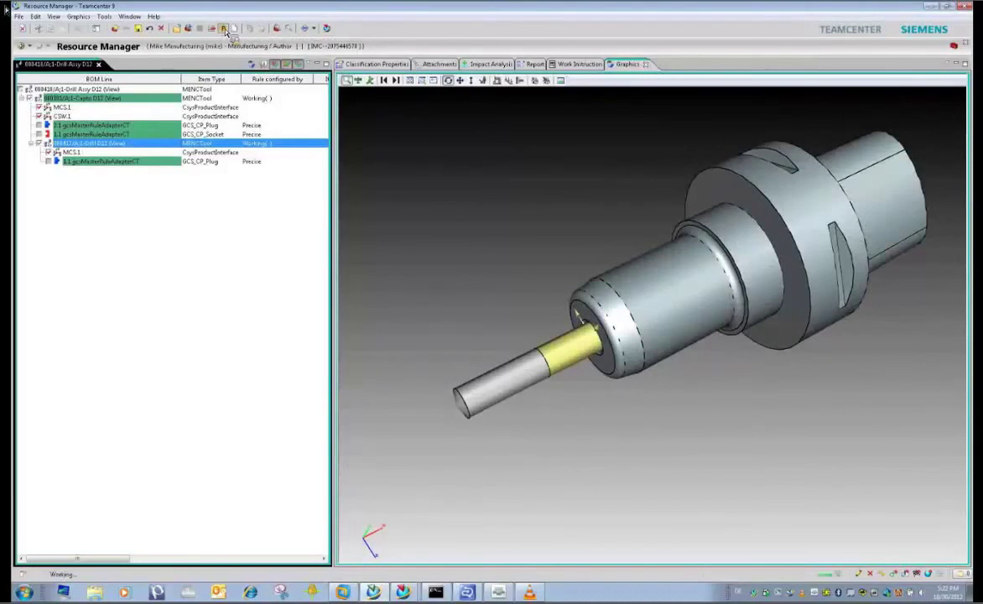
Step: Propagate the drill's attribute values into the classification properties of Drill Assy D12 and save them
drag(154, 126, 77, 91)
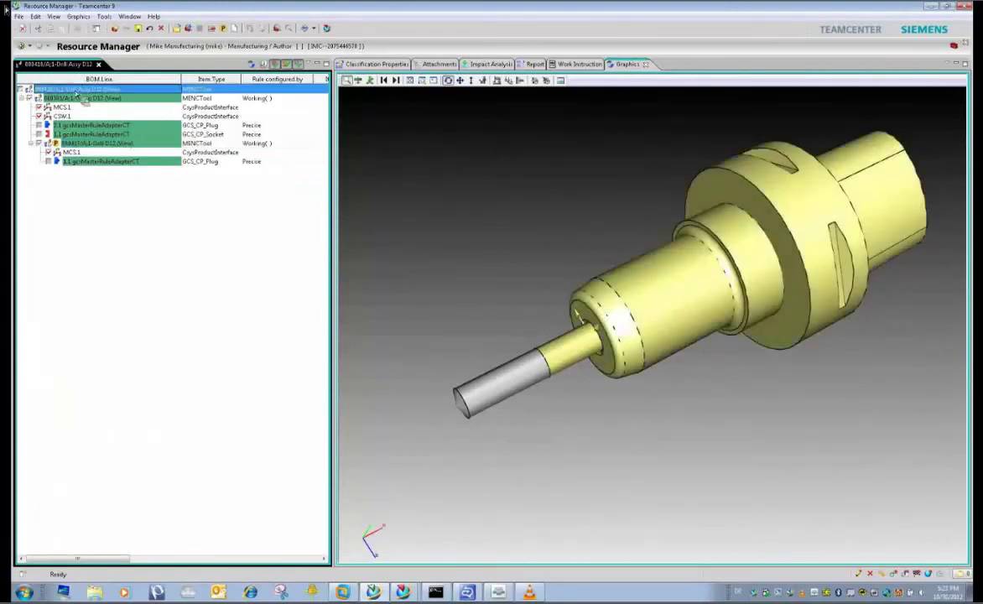
click(382, 65)
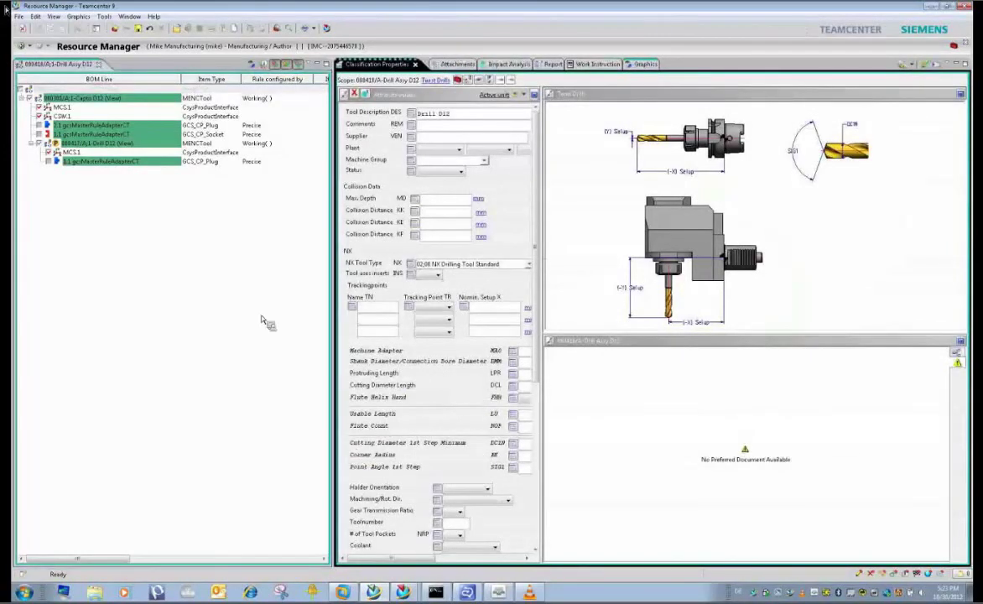
drag(81, 97, 86, 81)
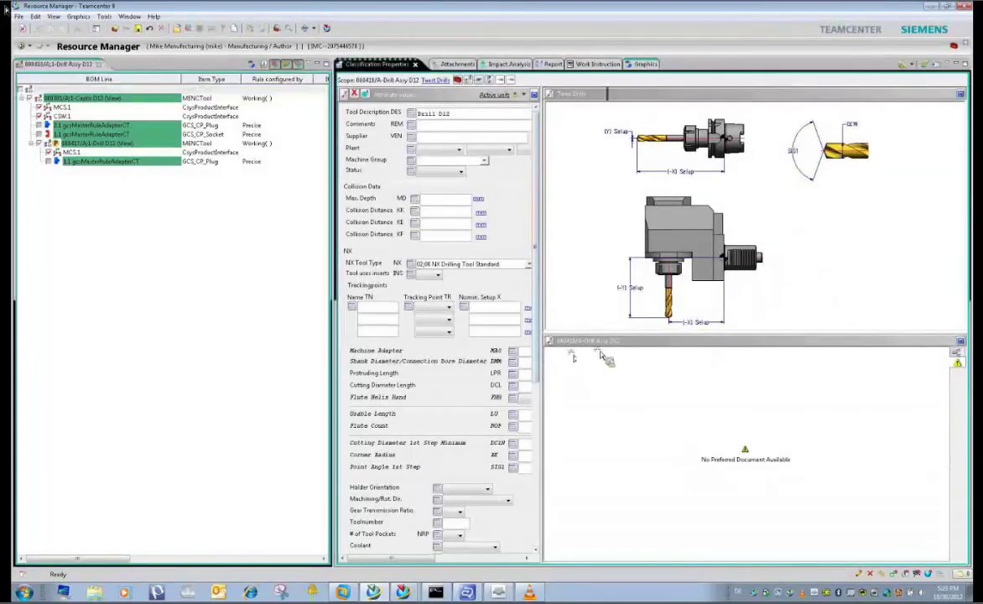
click(141, 29)
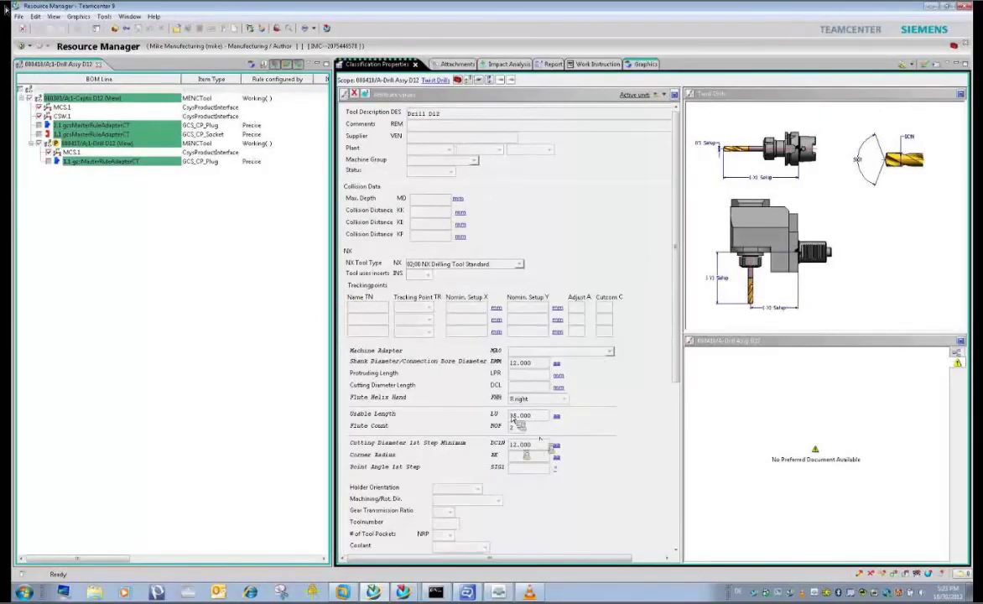
scroll(623, 335, down, 1)
scroll(677, 382, up, 1)
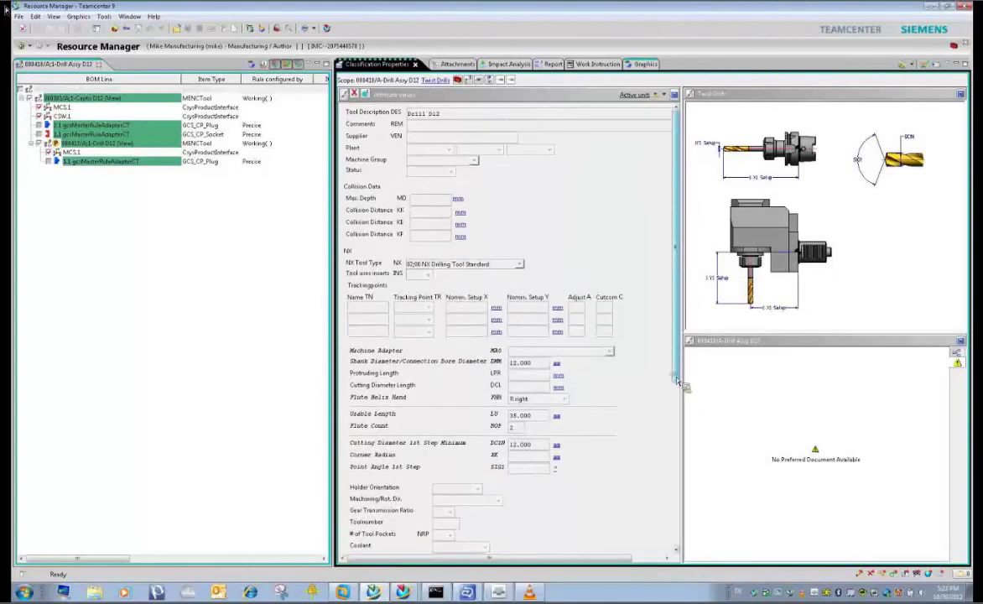
Step: Open Drill Assy D12 in NX, using the millimetre Model template for its new part
drag(117, 128, 106, 94)
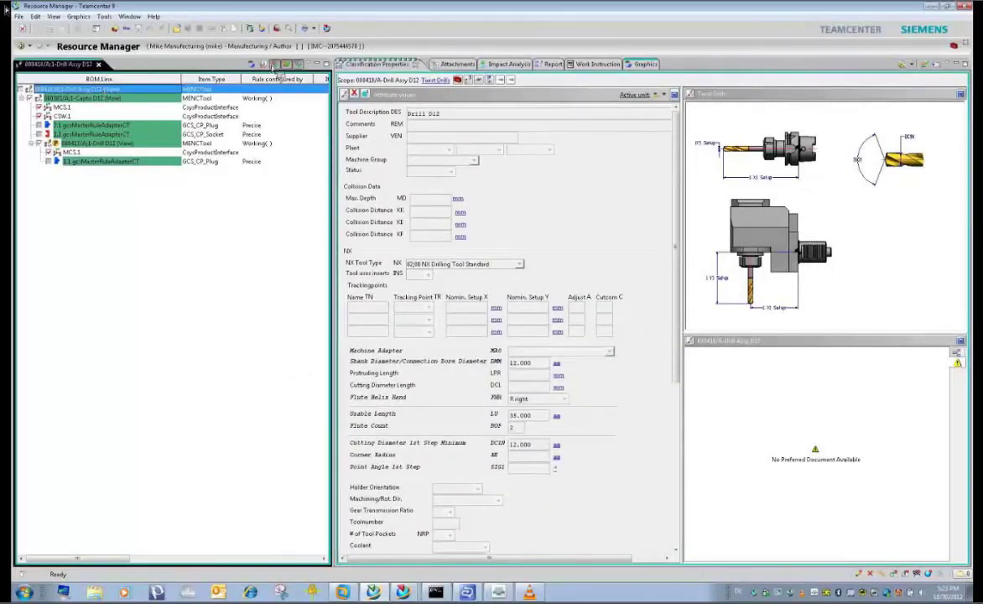
click(327, 28)
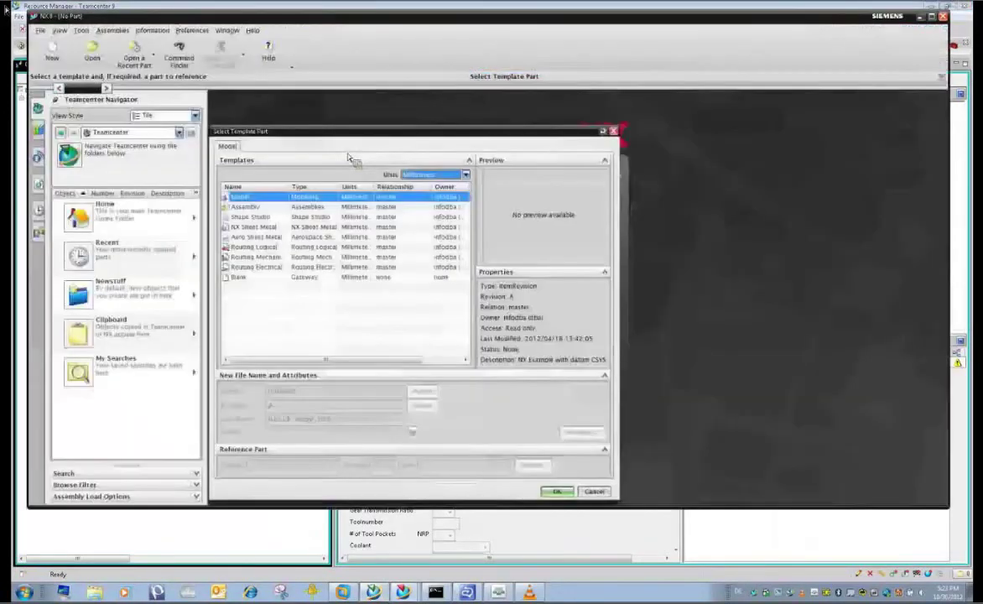
click(557, 492)
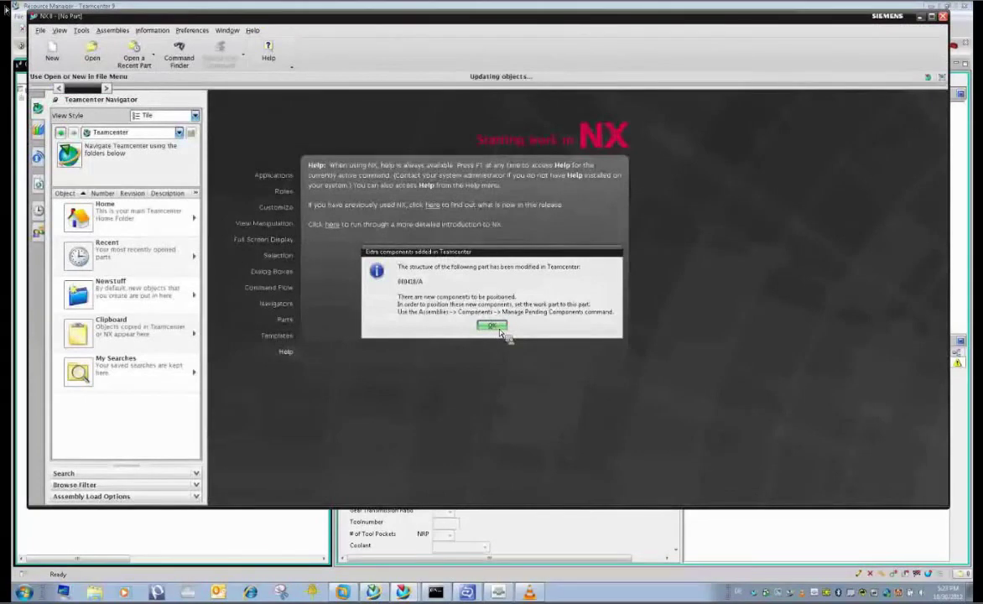
click(497, 327)
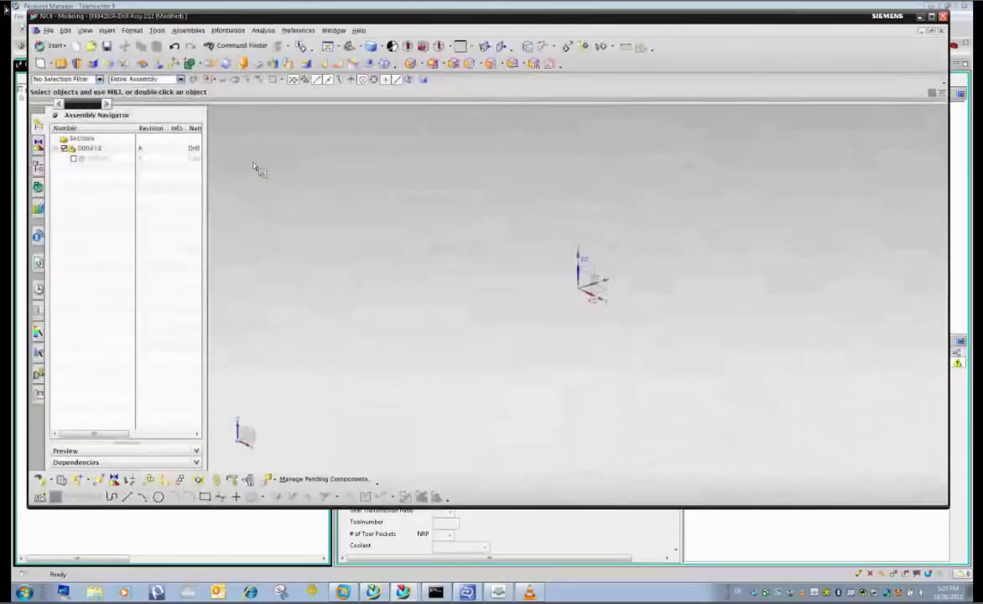
Step: Add the pending component Drill D12 to the NX assembly with Manage Pending Components
click(302, 481)
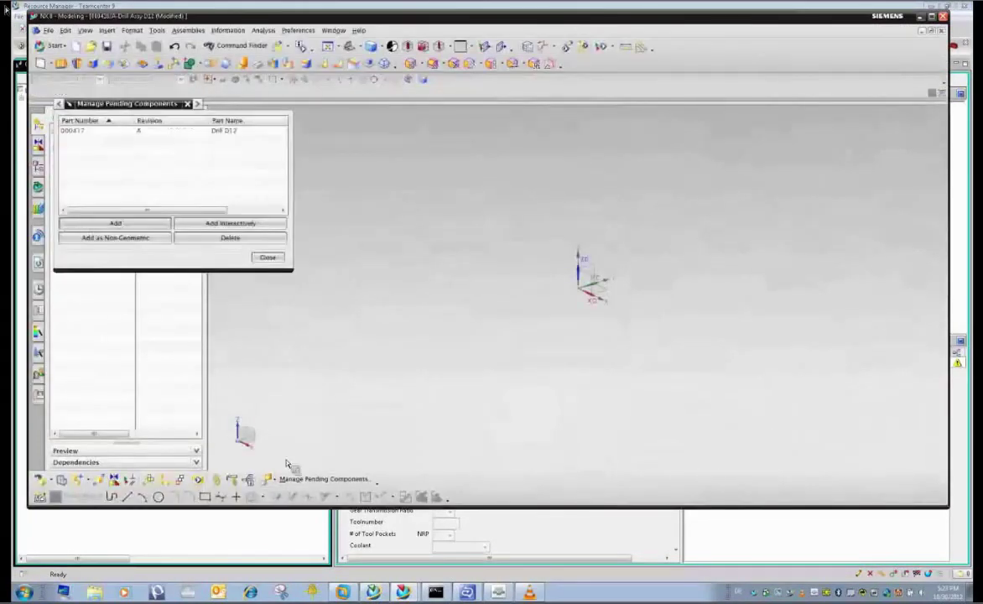
click(88, 131)
click(114, 222)
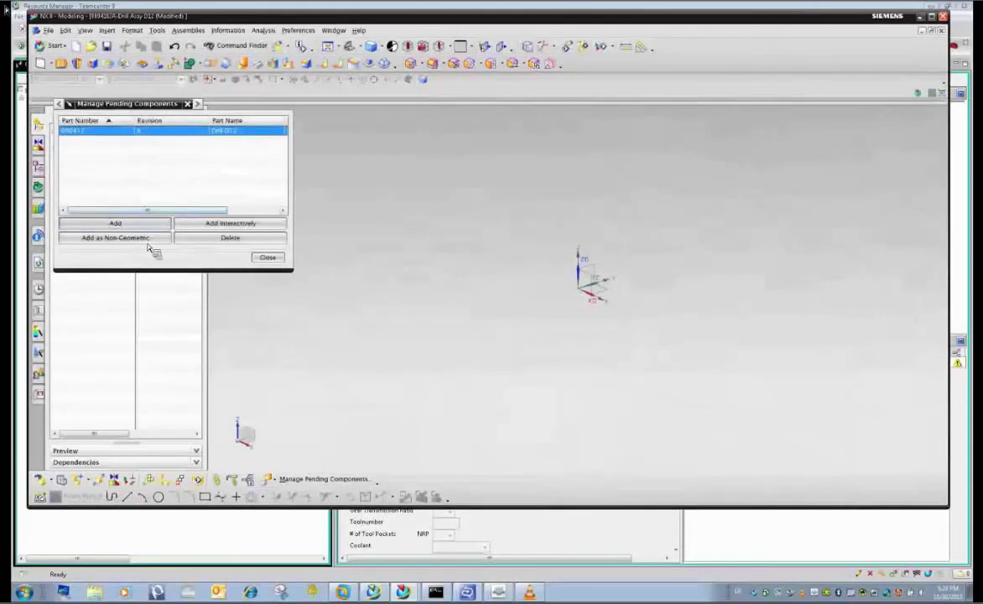
click(266, 257)
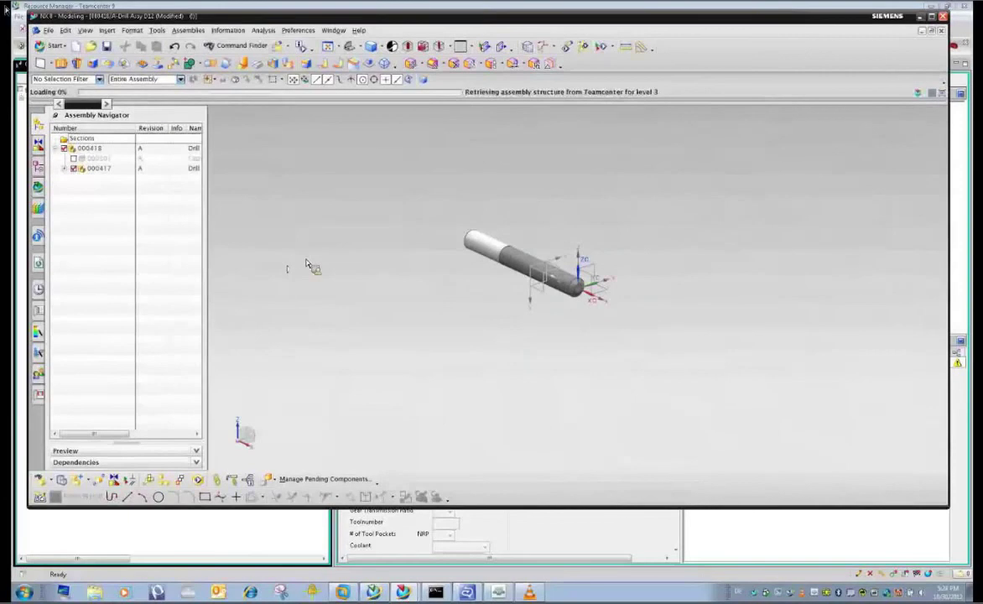
Step: Switch to the Machine Tool Builder application and display the Machine Tool Navigator
drag(307, 267, 350, 325)
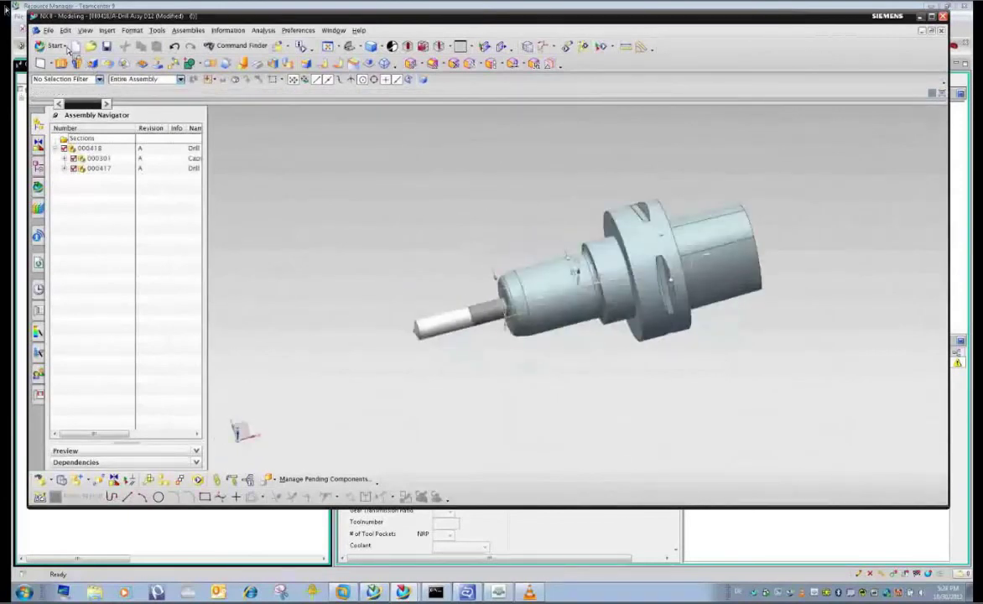
click(67, 48)
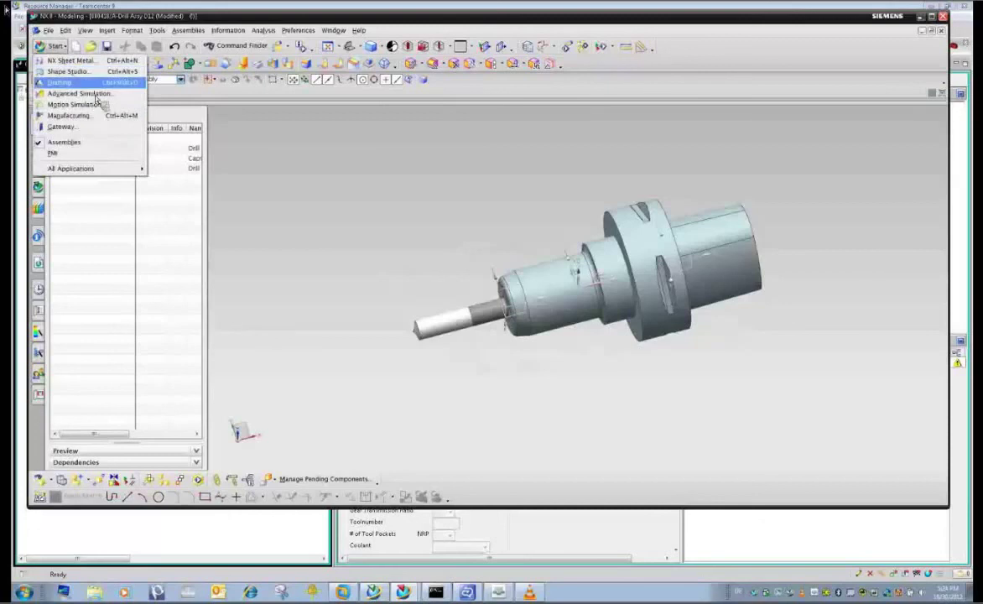
mouse_move(97, 168)
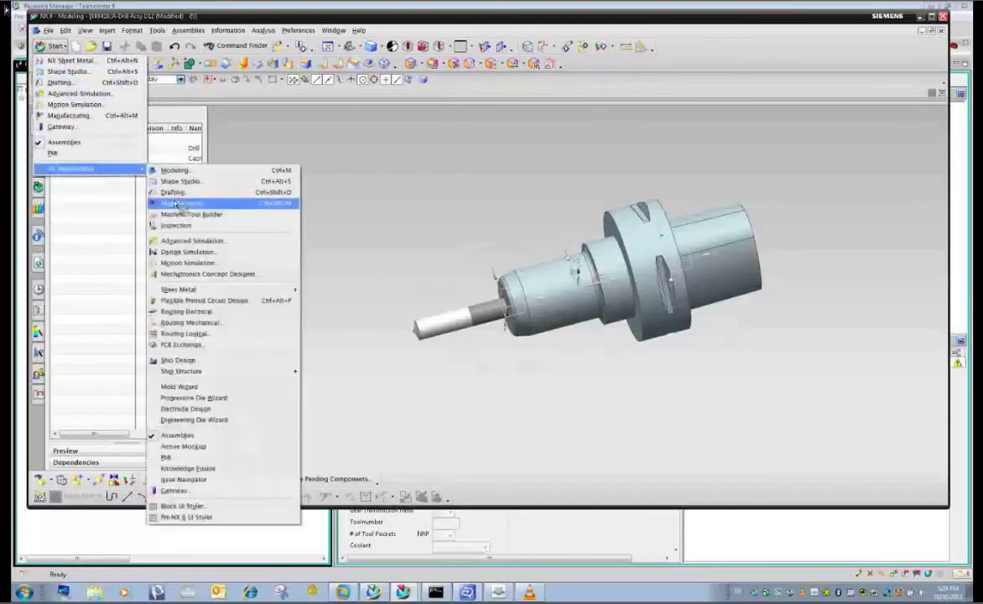
click(186, 215)
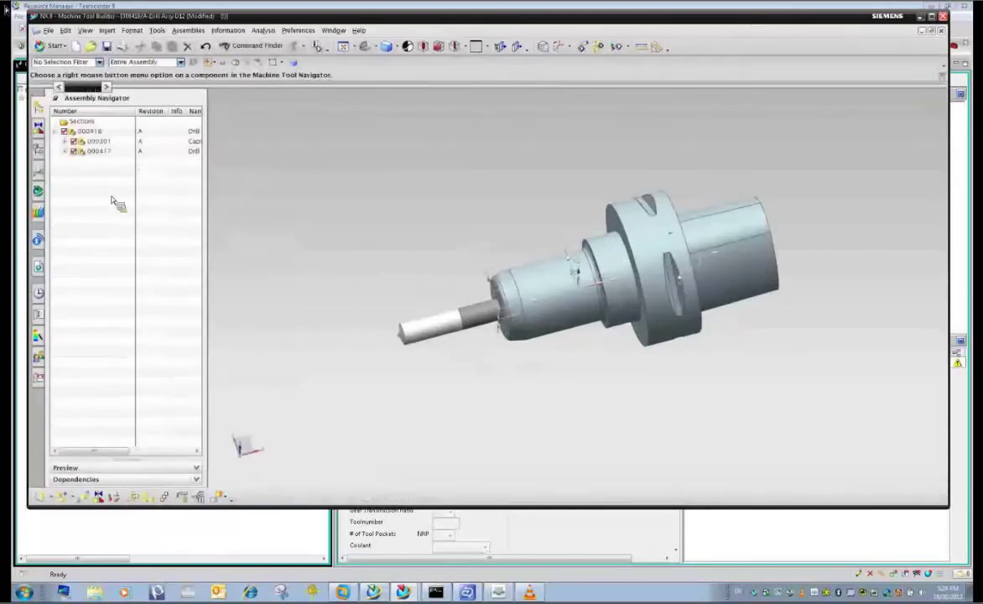
click(38, 152)
Step: Insert a tool base component under NO_NAME in the Machine Tool Navigator
click(78, 124)
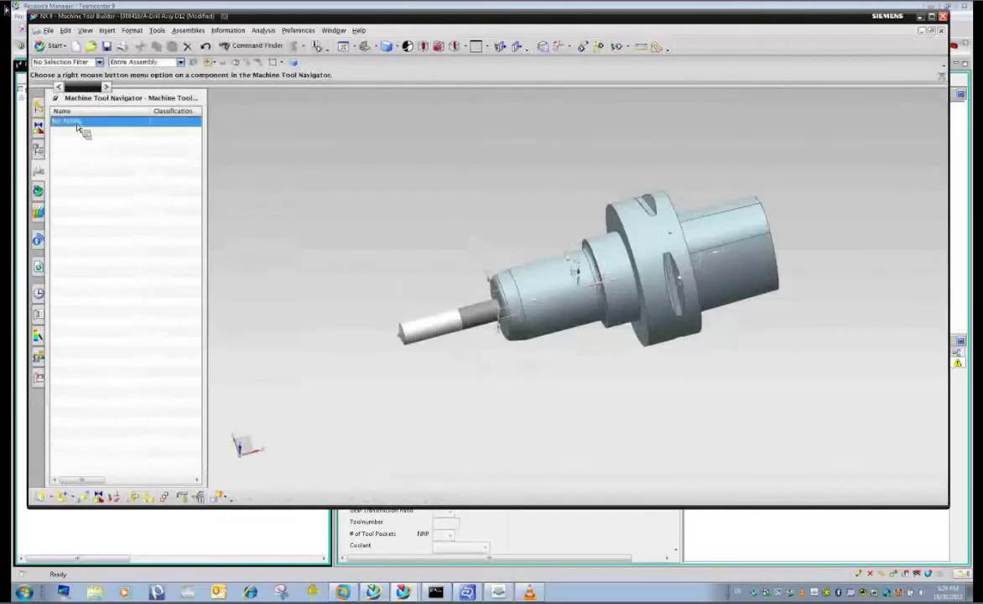
right_click(78, 124)
mouse_move(97, 137)
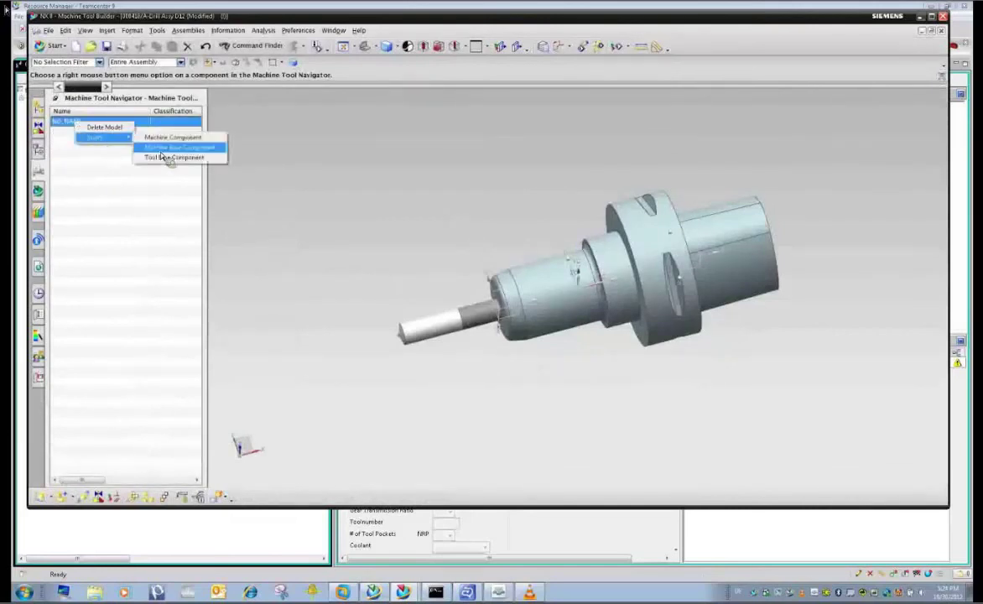
click(163, 157)
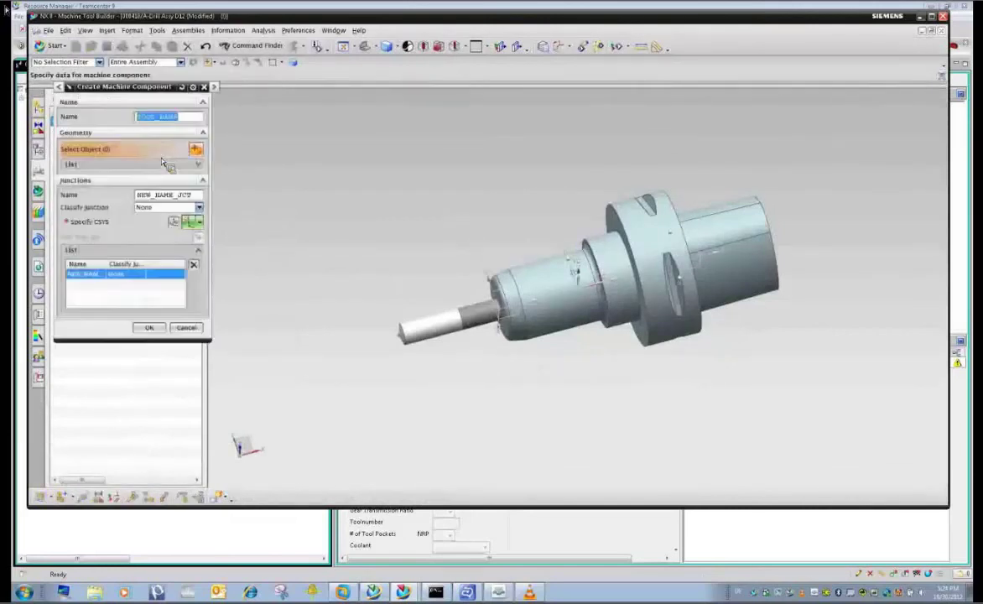
Step: Classify the NEW_NAME_JCT junction as Tool Mount and place its coordinate system at X 58, with the selection scope set to Entire Assembly
click(199, 207)
click(183, 227)
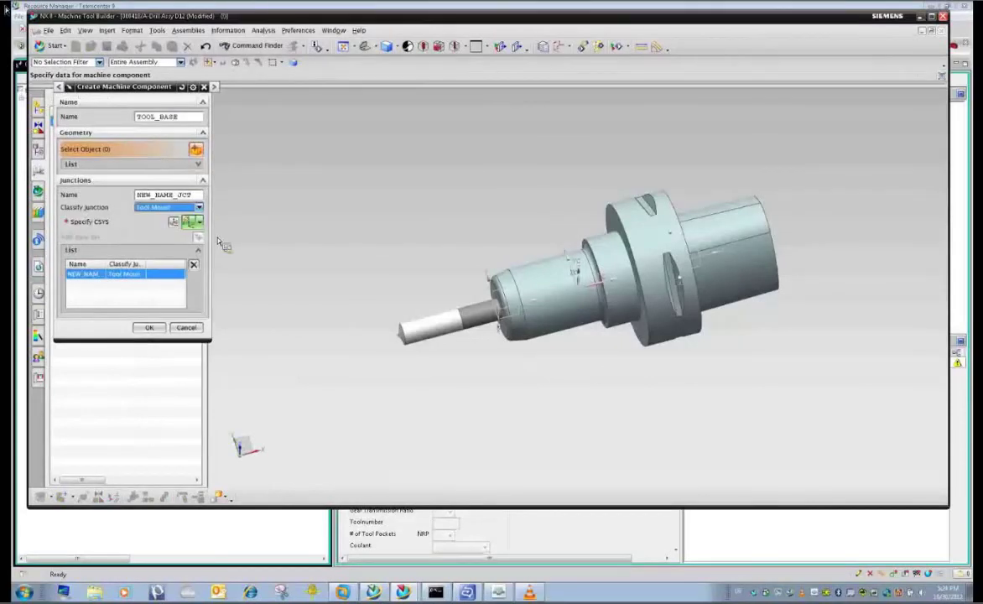
click(174, 221)
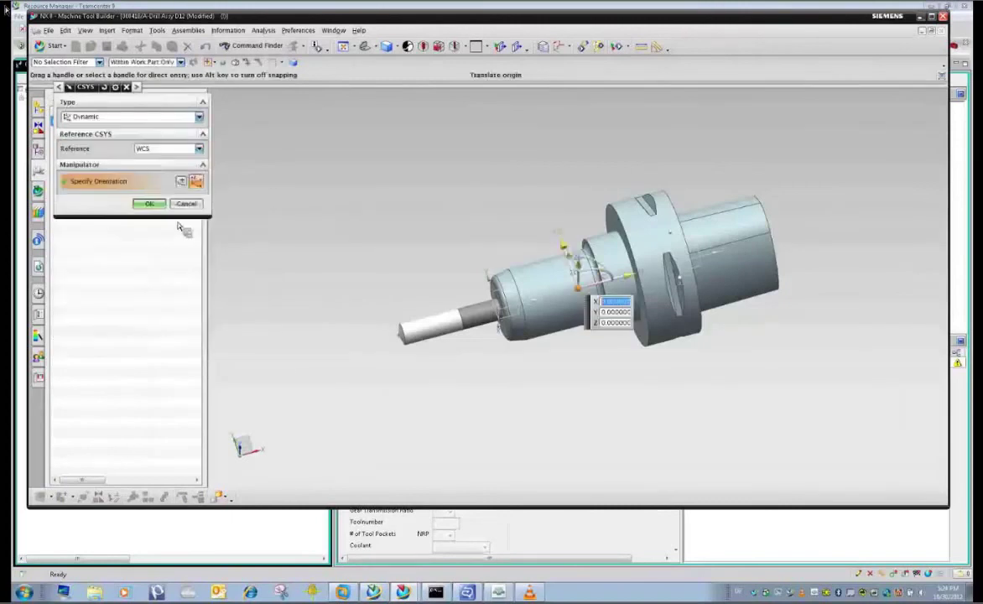
click(159, 63)
click(168, 76)
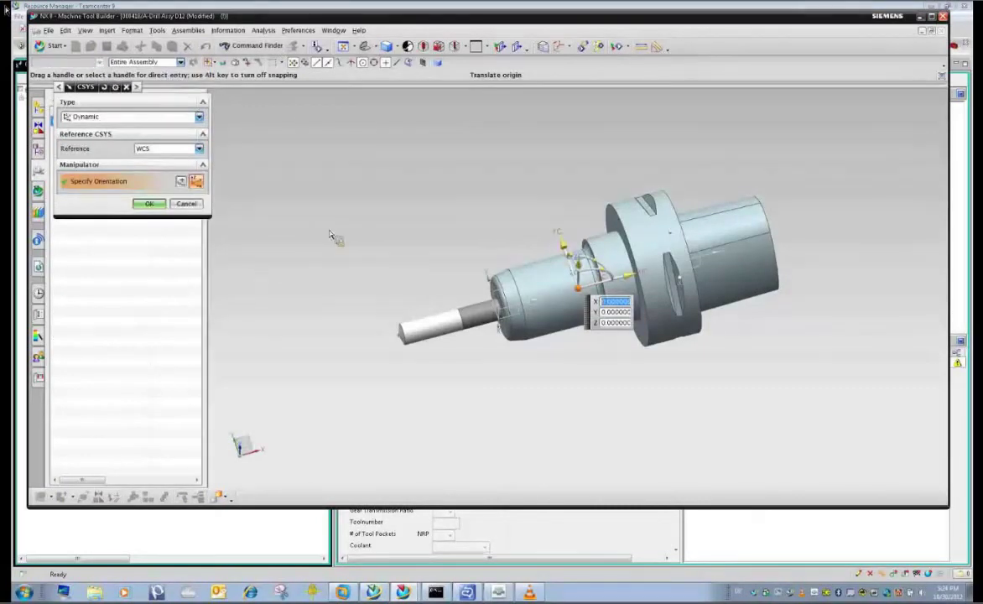
text(58)
key(Return)
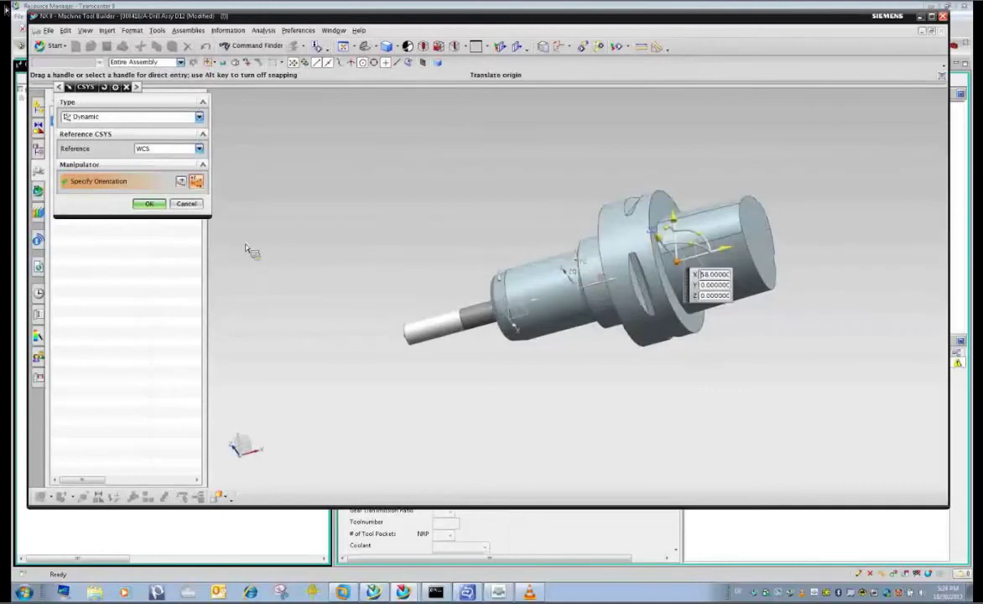
click(148, 204)
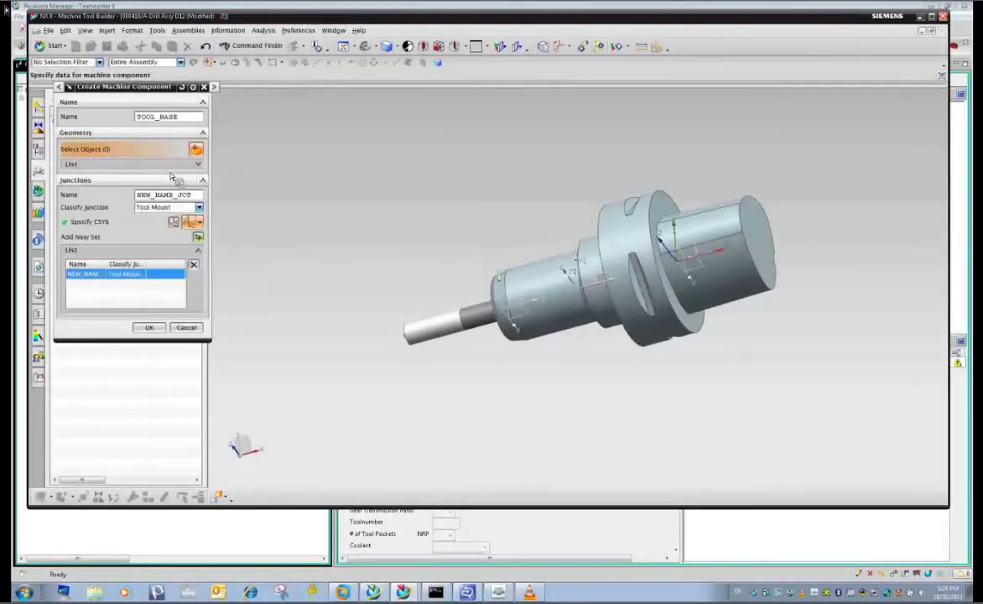
Step: Add a second junction, TOOL_BASE_JCT, classified as Tool Tip, with its coordinate system at the tip of the drill
click(198, 239)
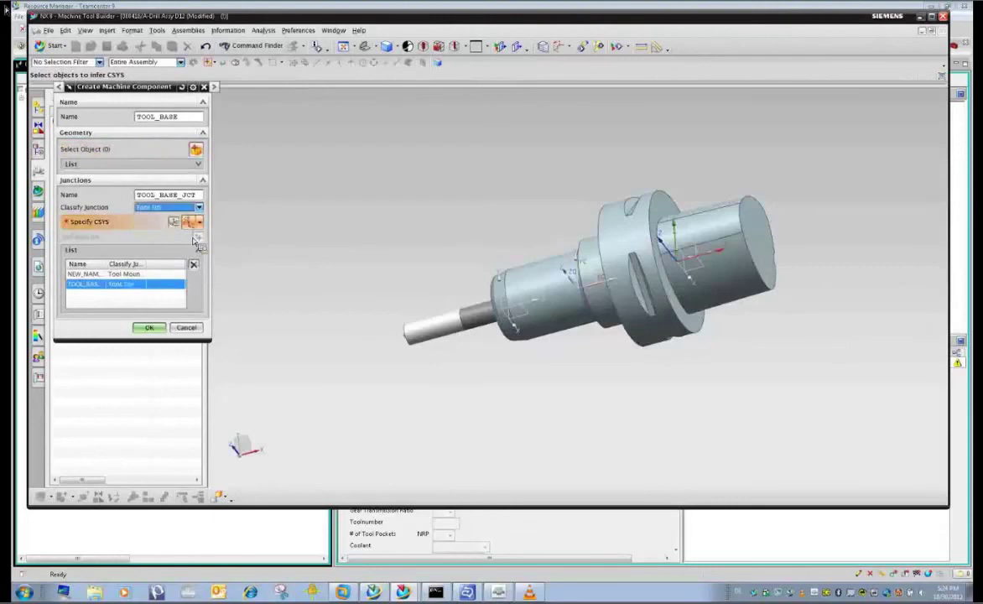
drag(369, 336, 397, 359)
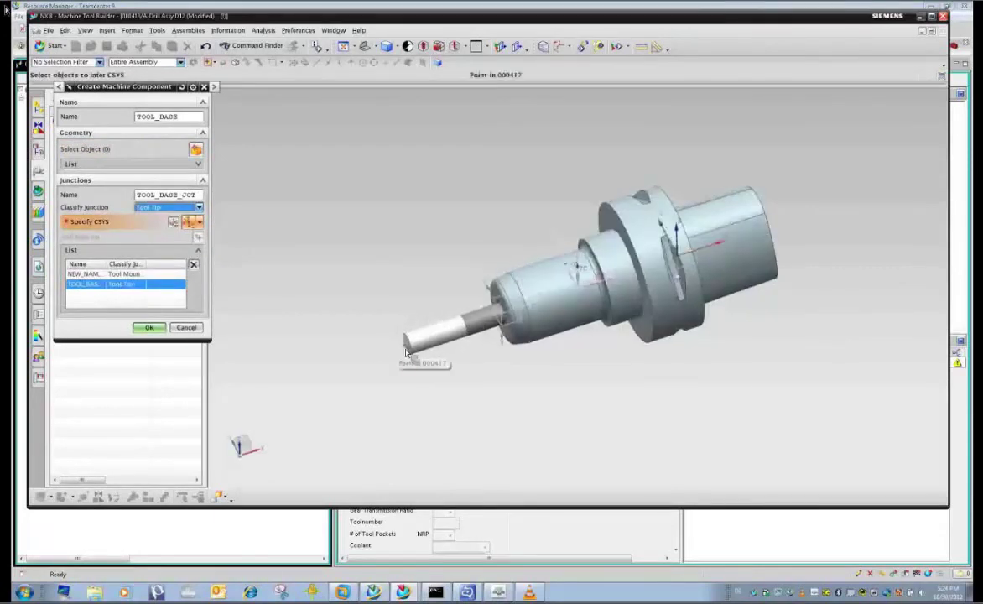
click(188, 222)
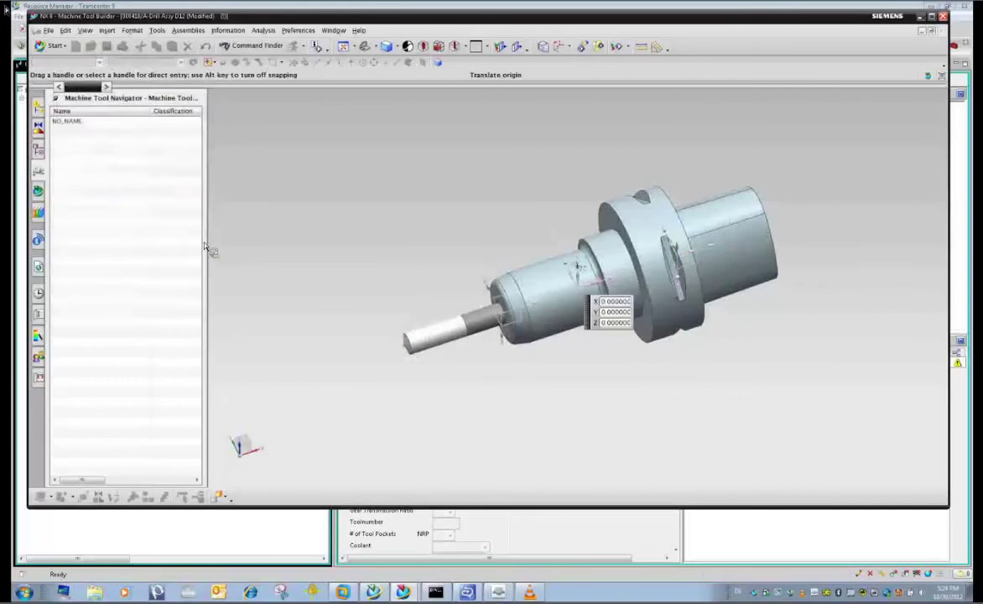
click(404, 345)
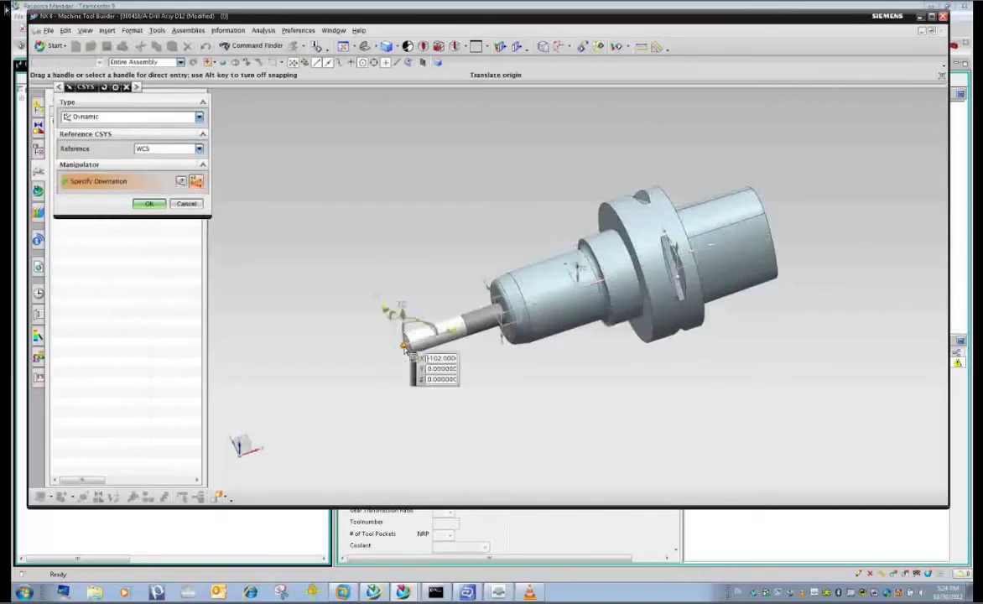
click(148, 203)
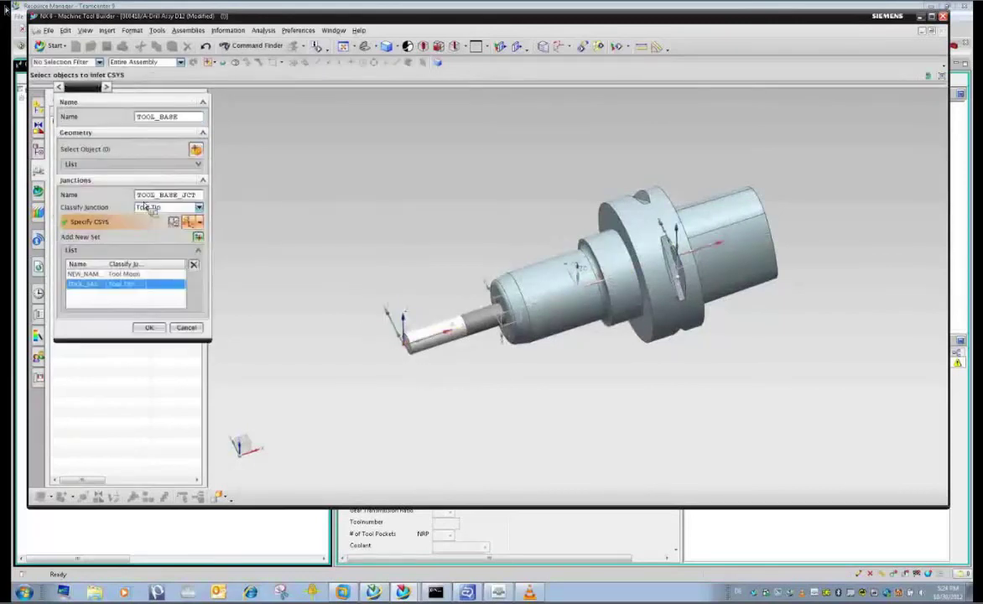
Step: Accept the tool base with its junctions, save the drill assembly part, and close all parts
click(148, 327)
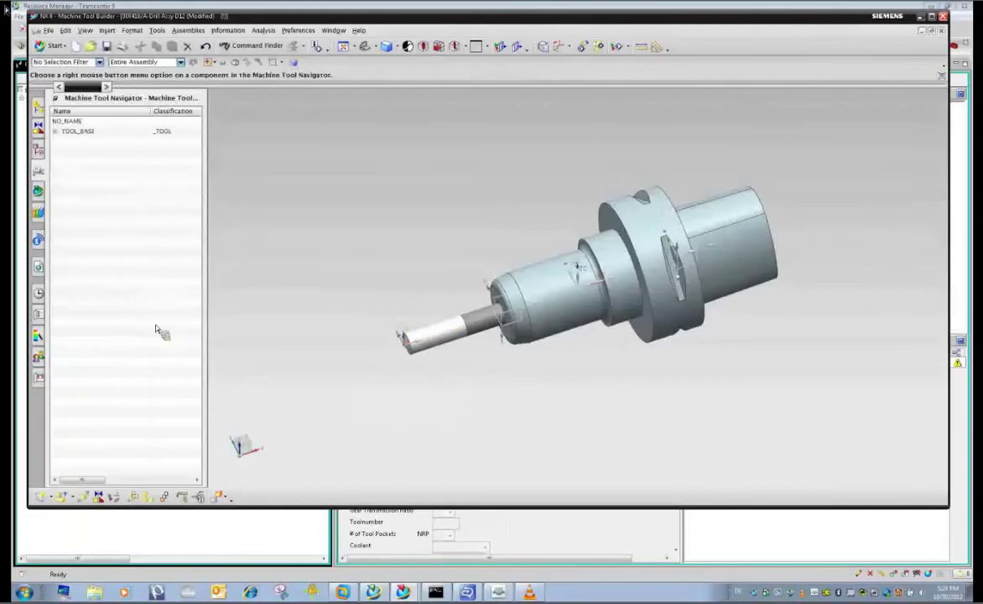
click(106, 46)
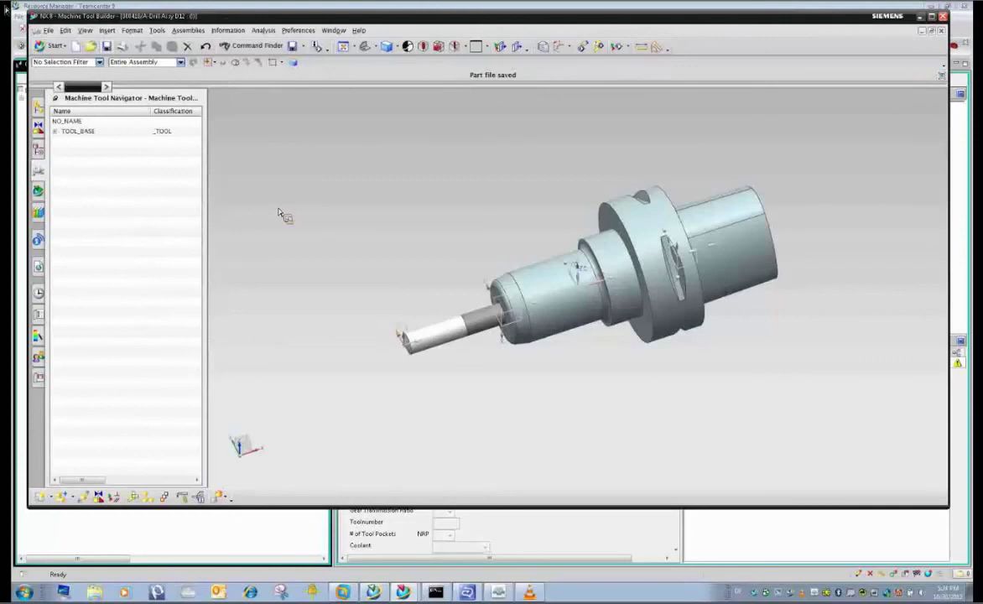
click(48, 30)
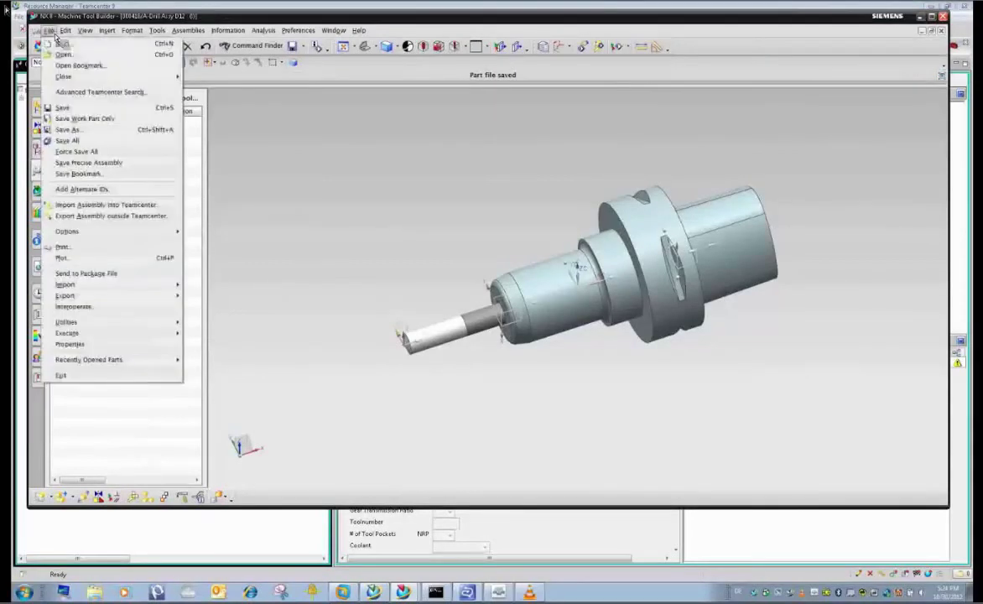
mouse_move(109, 77)
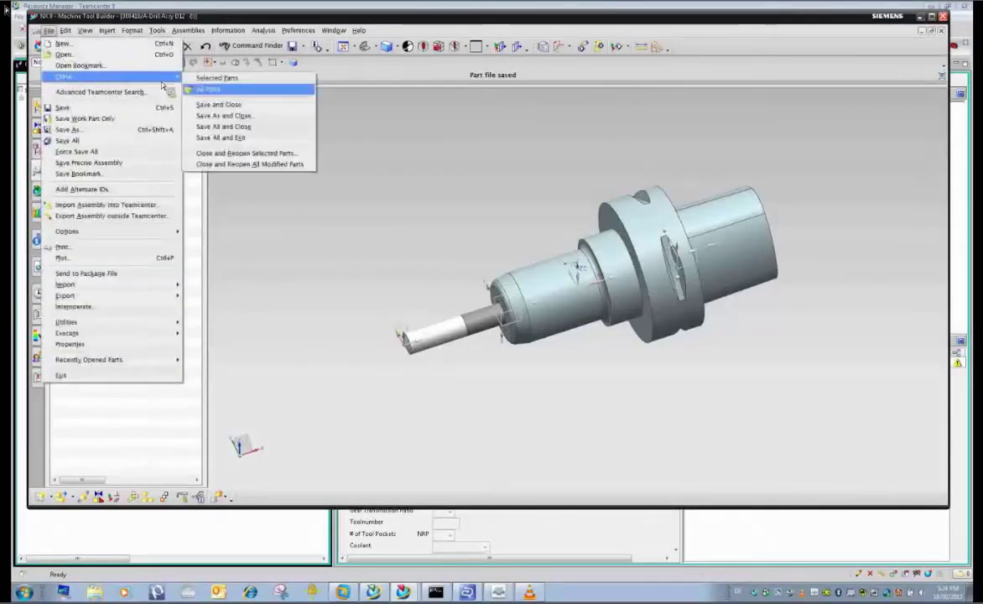
click(214, 91)
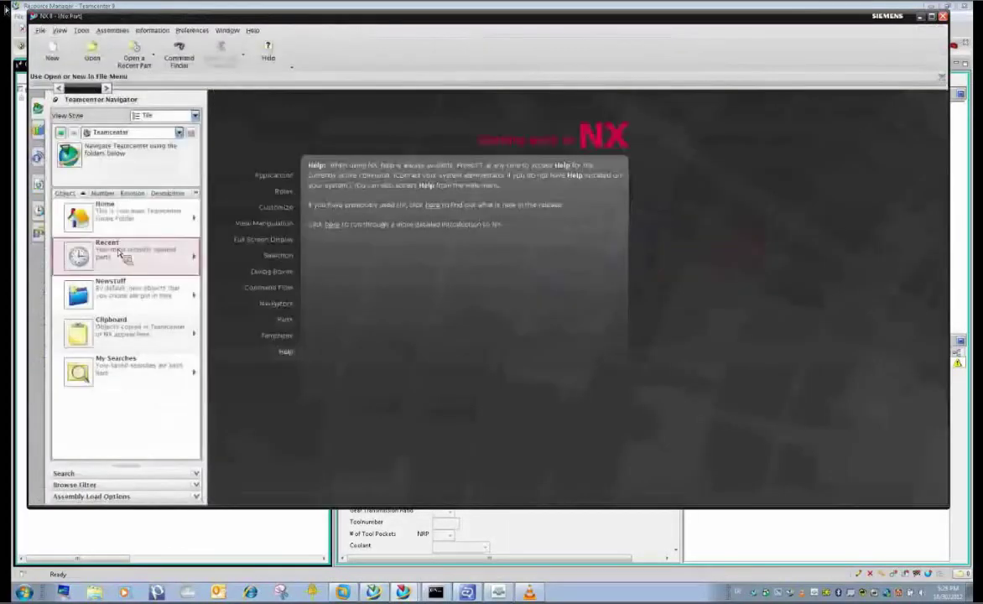
Step: Open the CAM part 000412, revision A, from the Newstuff folder
click(39, 210)
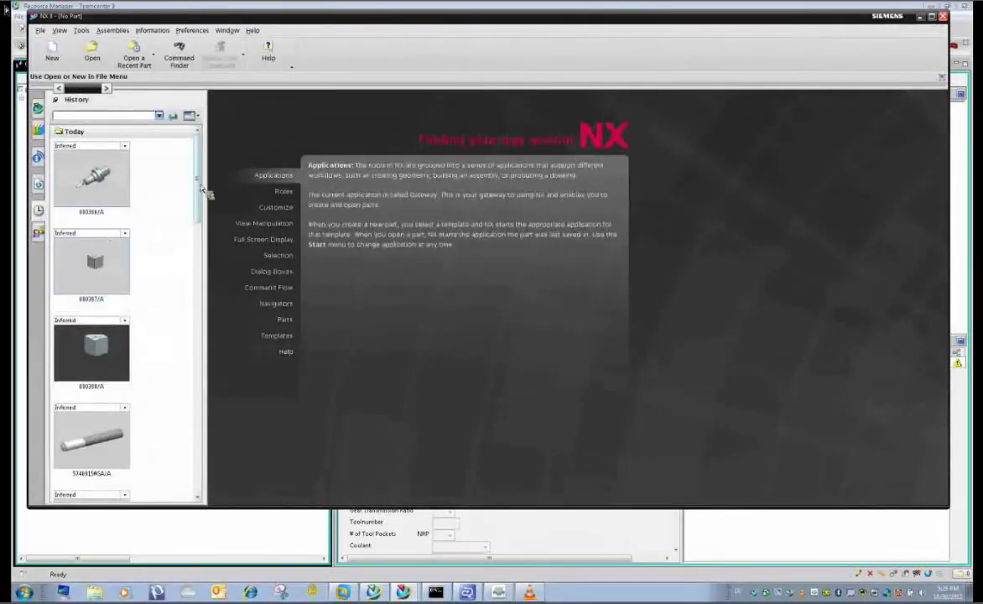
scroll(189, 220, down, 3)
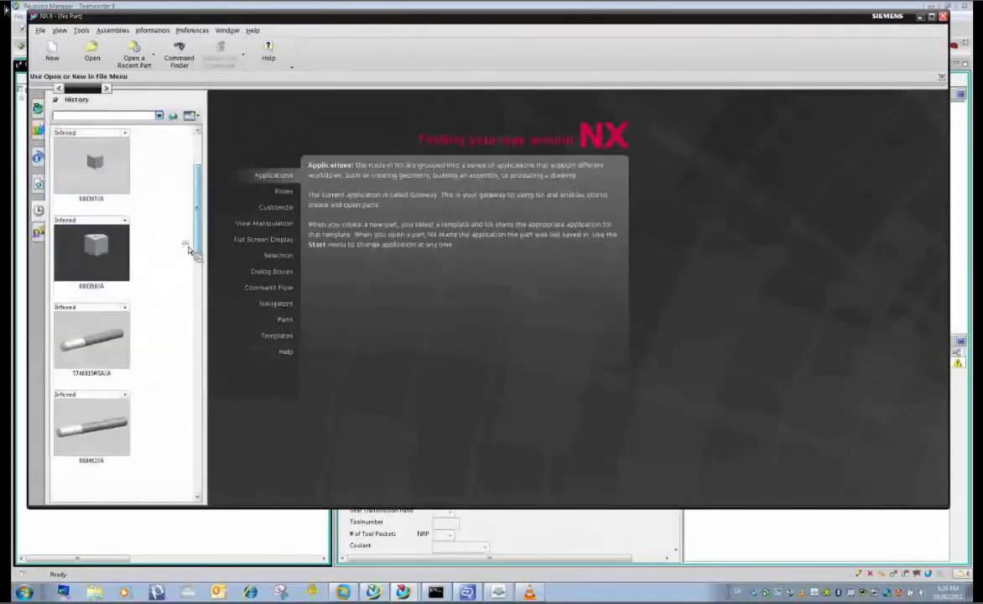
click(99, 57)
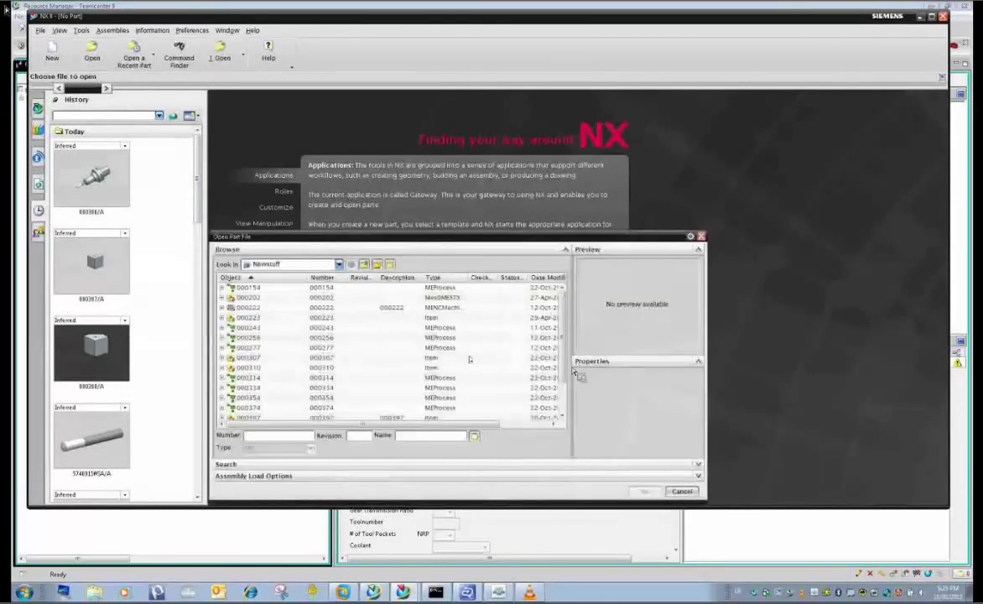
scroll(537, 369, down, 2)
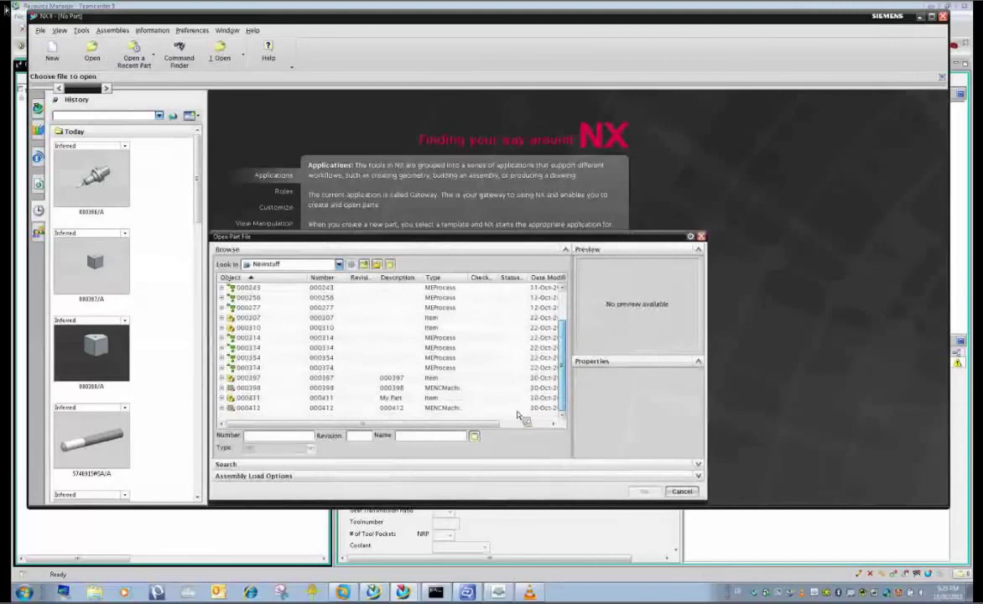
click(249, 408)
click(251, 408)
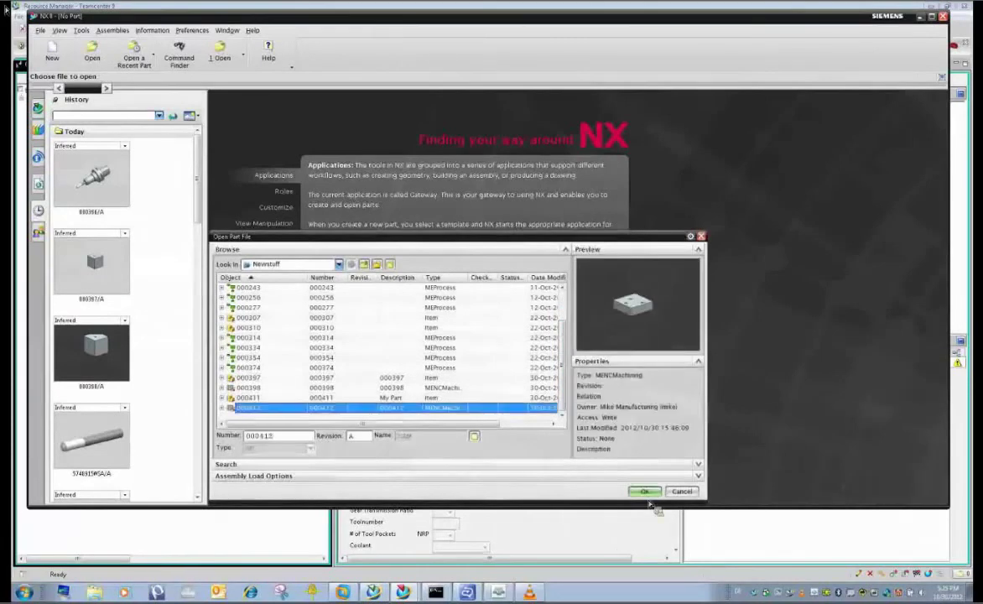
click(643, 492)
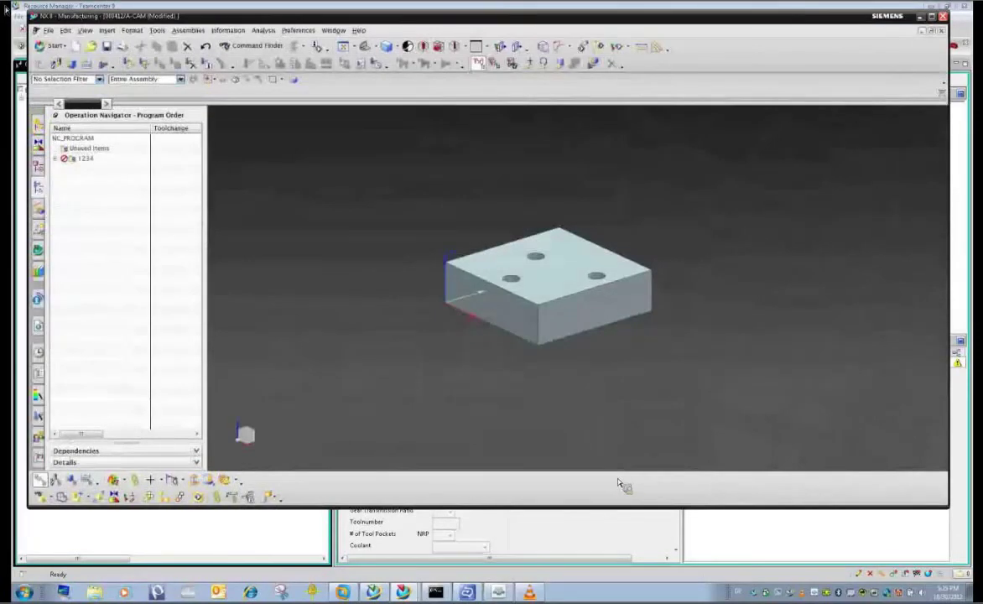
Step: In the DRILLING operation of program 1234, retrieve tool 000418/A (Drill D12) from the library's Twist Drills class
drag(621, 485, 485, 391)
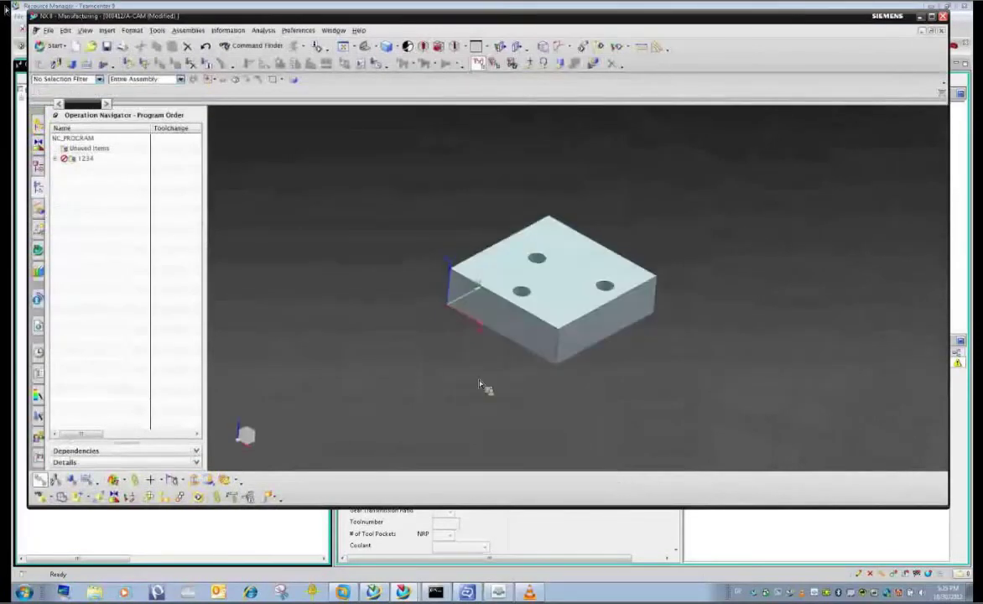
click(55, 158)
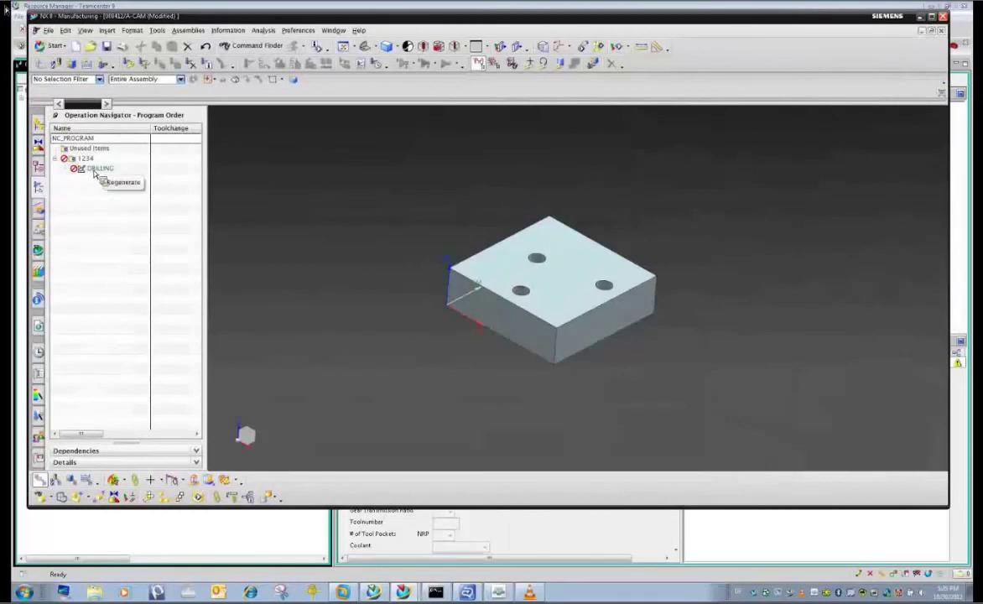
double_click(95, 170)
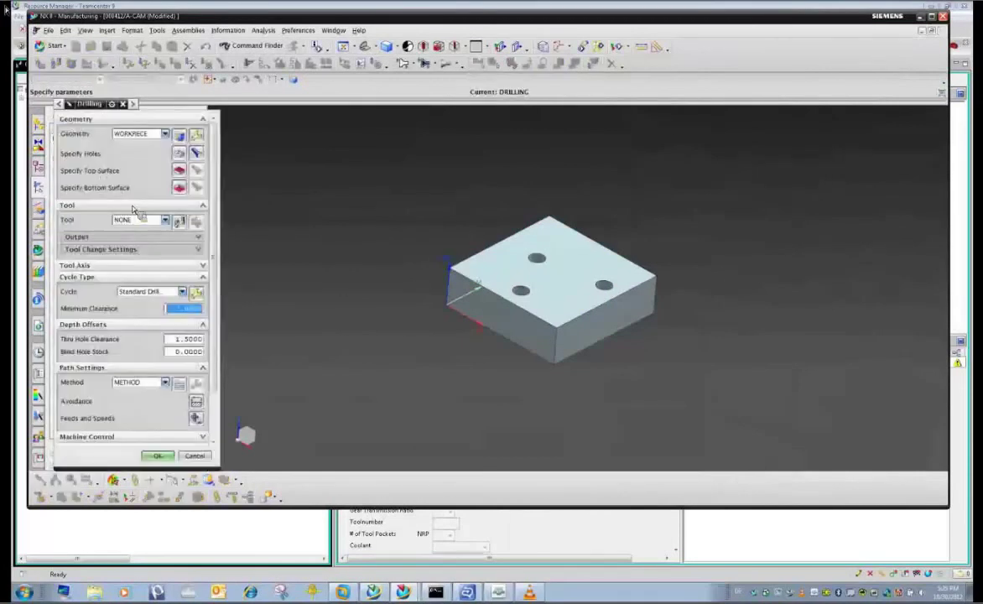
click(181, 221)
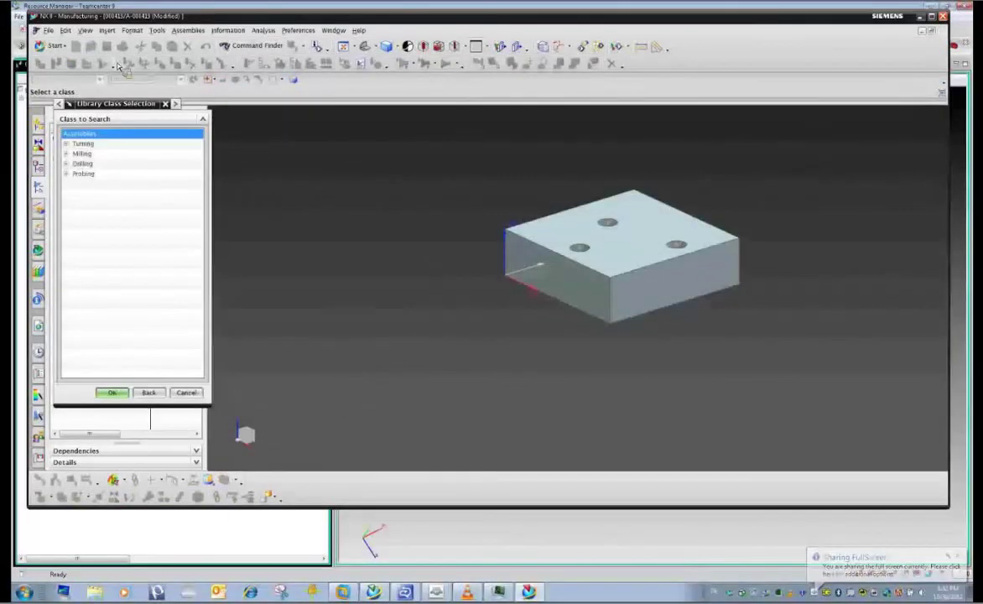
drag(117, 102, 159, 102)
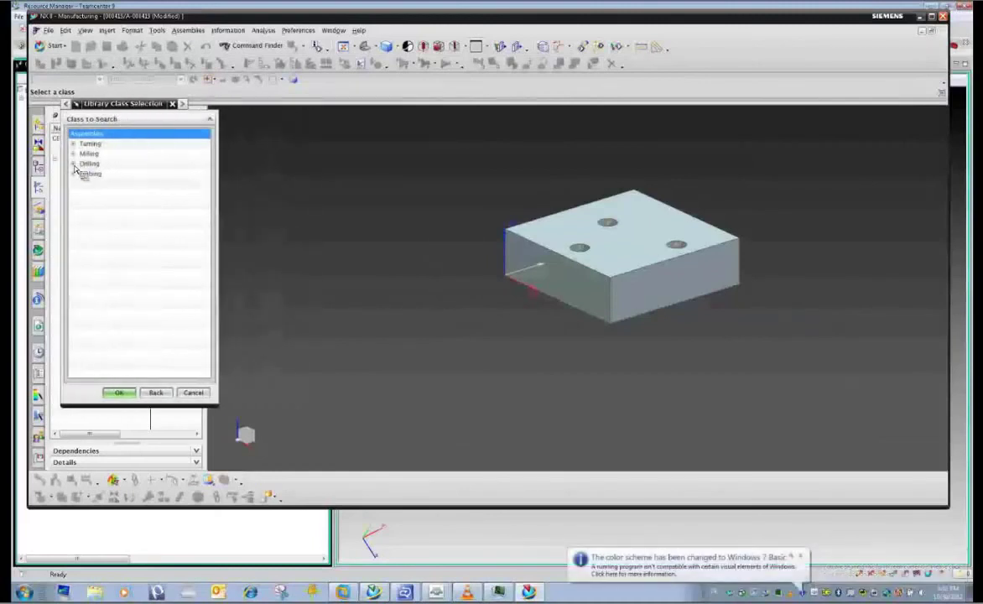
click(74, 163)
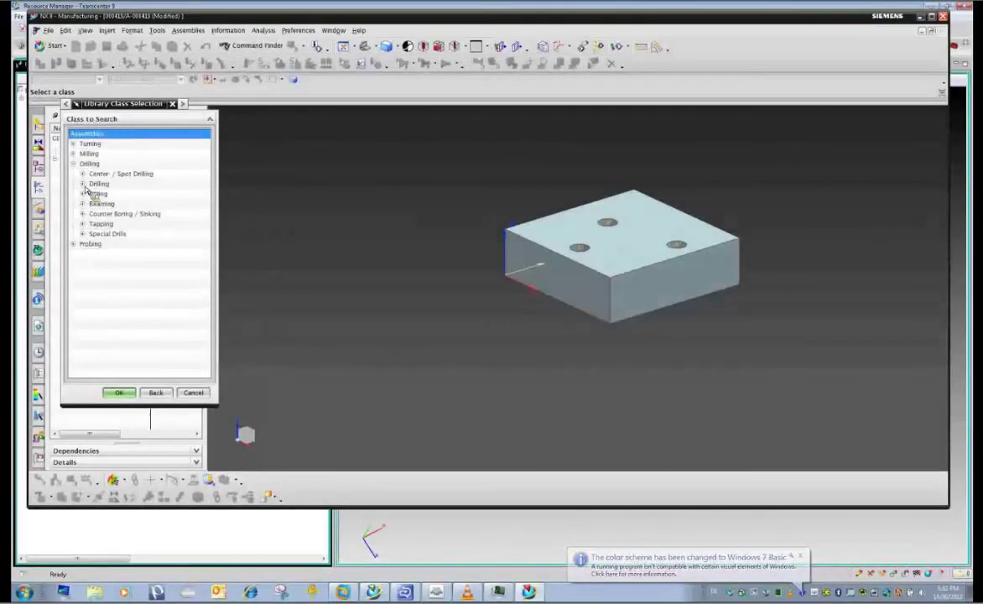
click(83, 185)
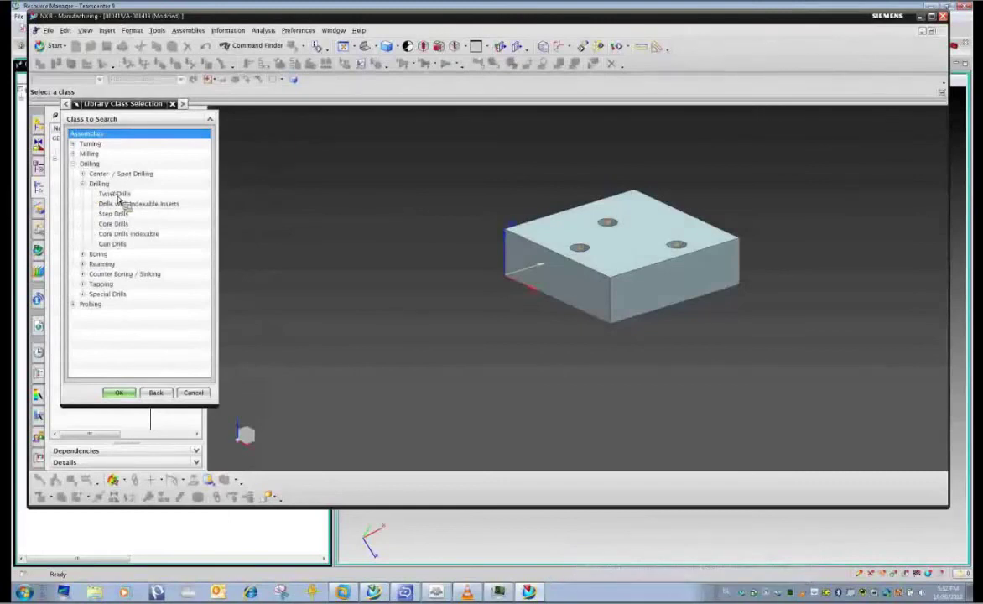
double_click(116, 194)
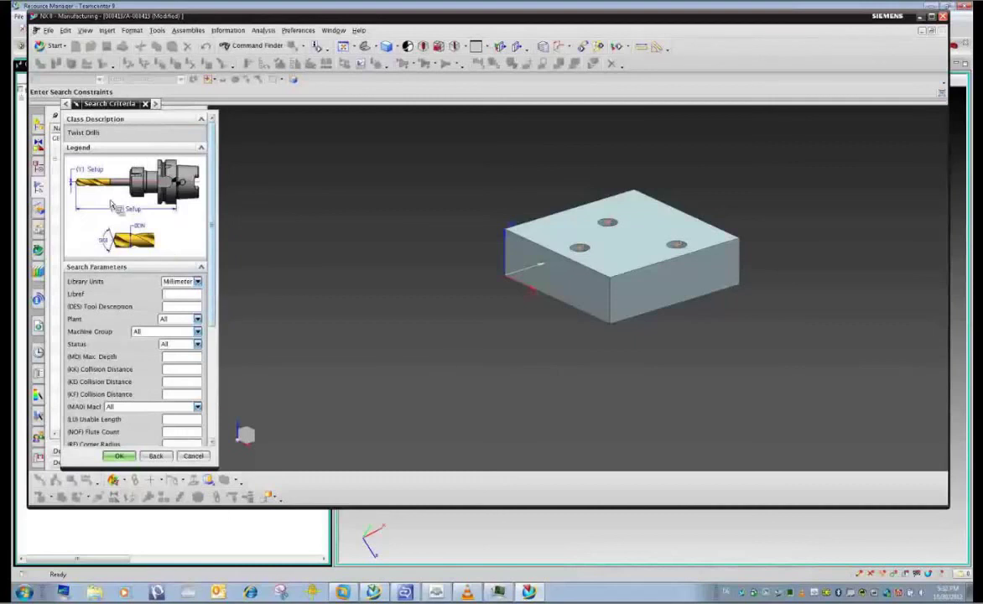
scroll(216, 290, down, 3)
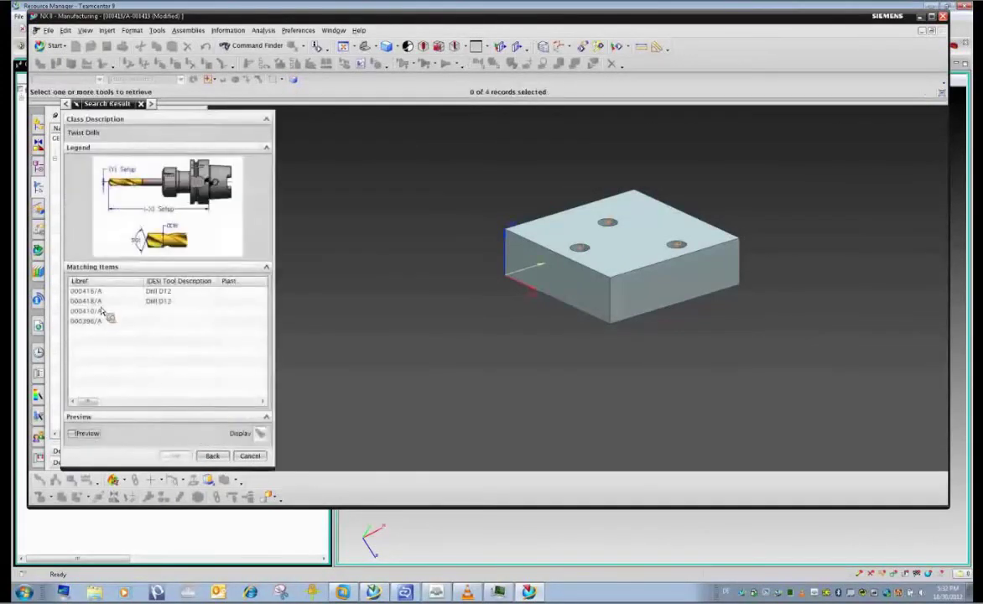
click(100, 305)
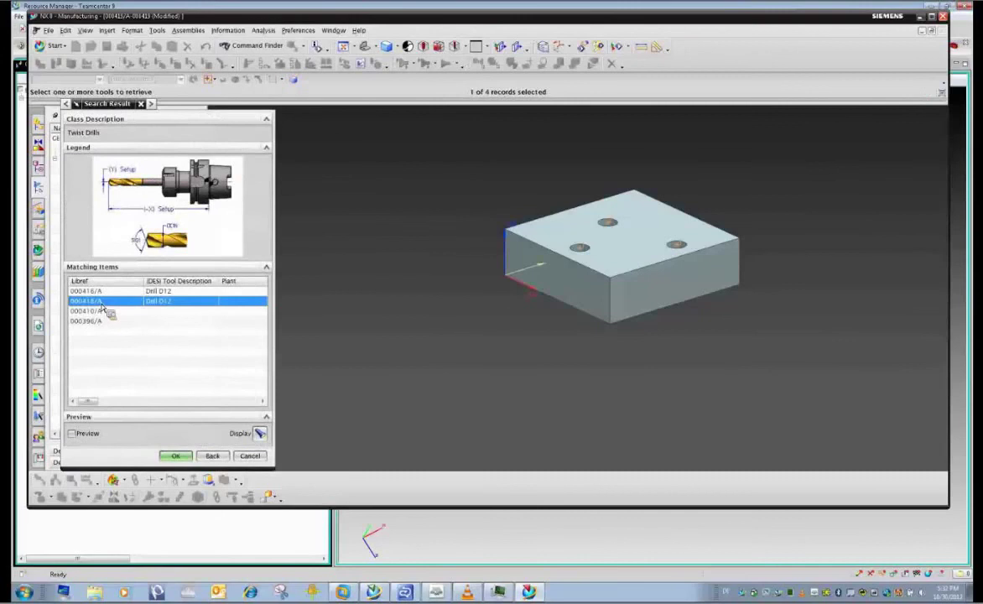
click(178, 456)
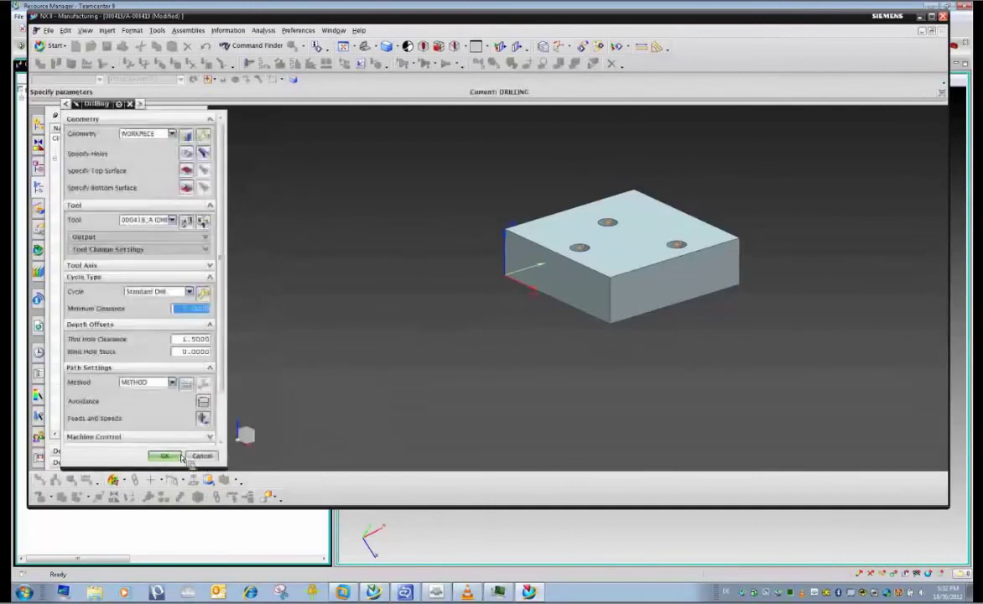
Step: Generate the tool path of the DRILLING operation with the retrieved drill
scroll(143, 420, down, 2)
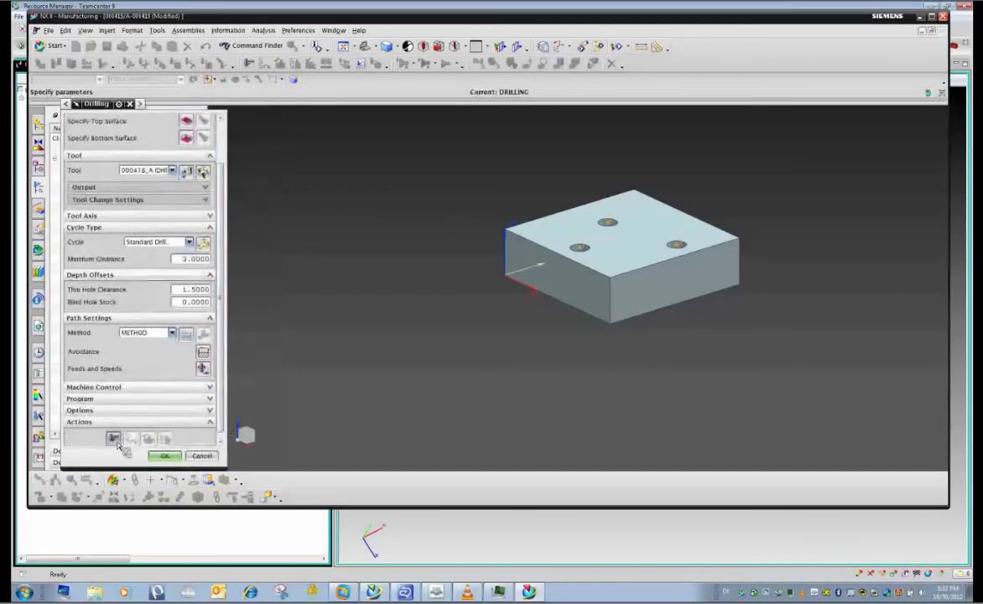
scroll(138, 432, up, 2)
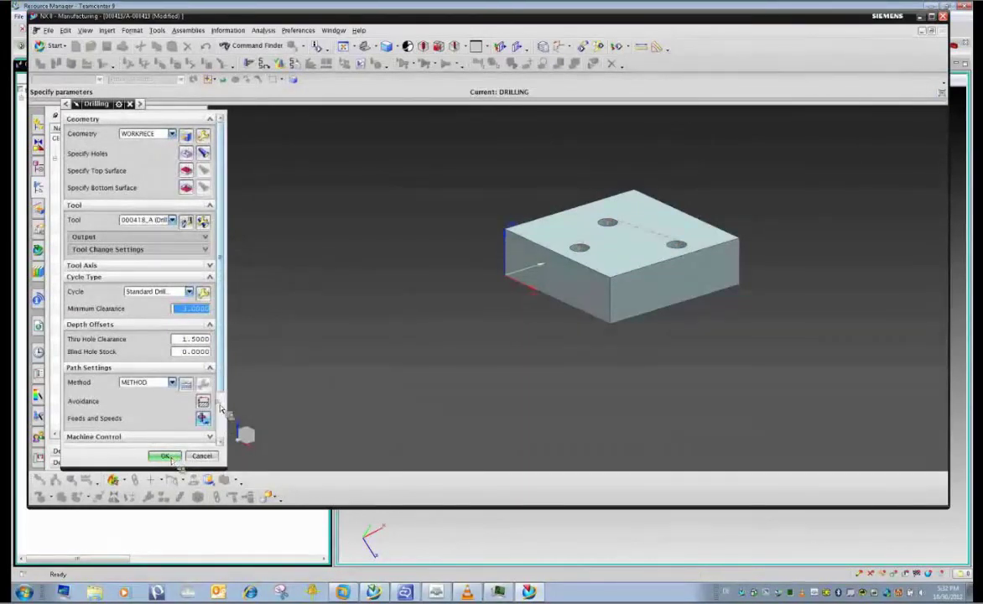
scroll(223, 433, down, 2)
Step: Verify the drilling tool path in 3D Dynamic mode, stepping the tool assembly through the holes of the block
click(148, 433)
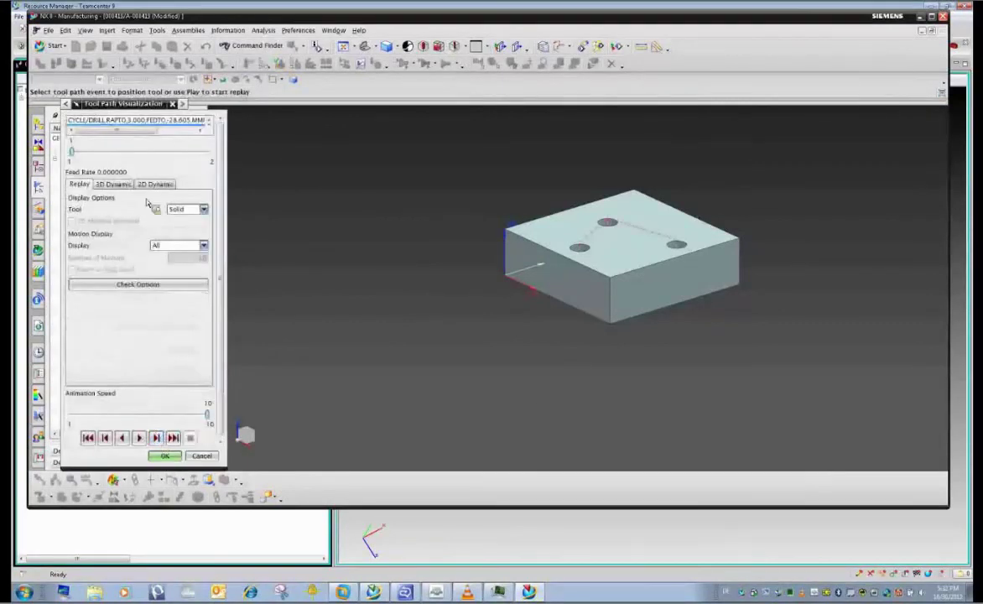
click(128, 186)
click(174, 198)
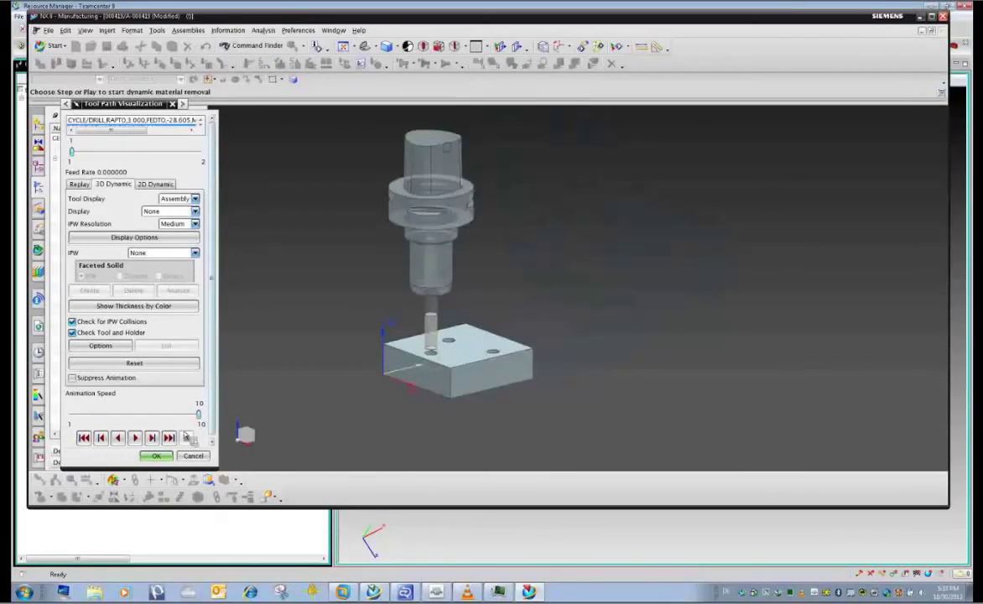
click(152, 438)
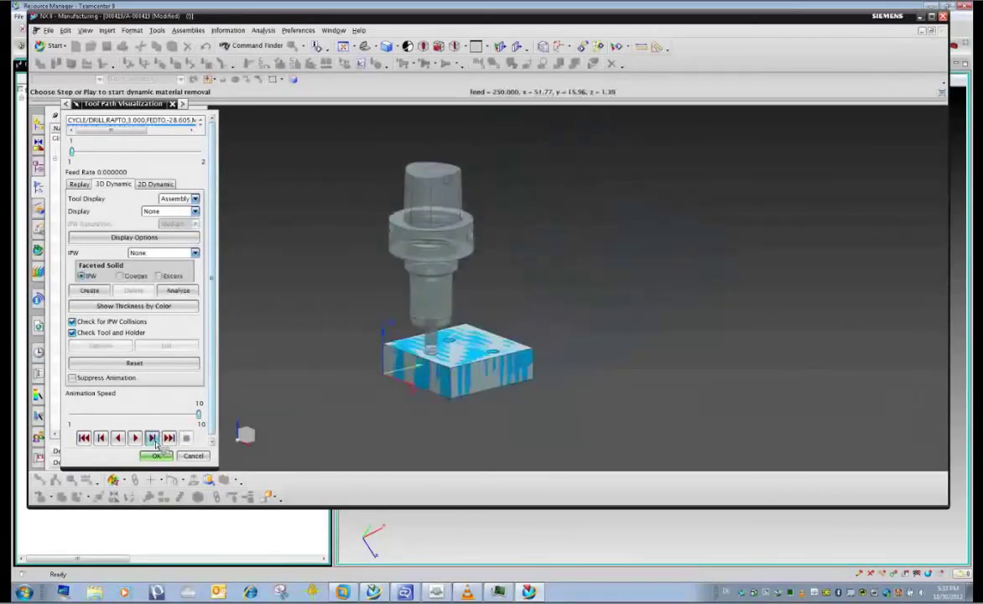
click(152, 438)
click(151, 437)
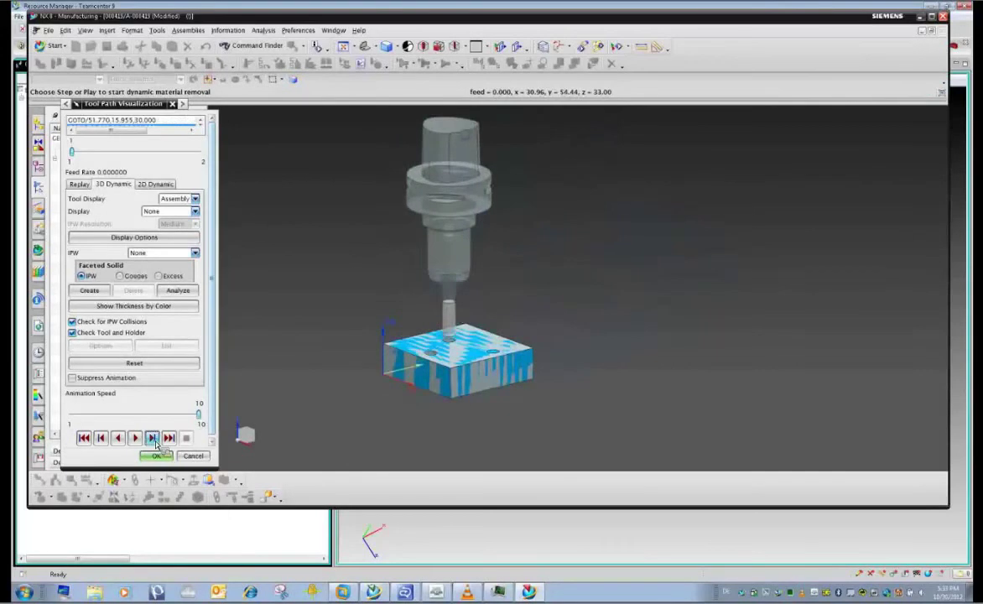
click(154, 440)
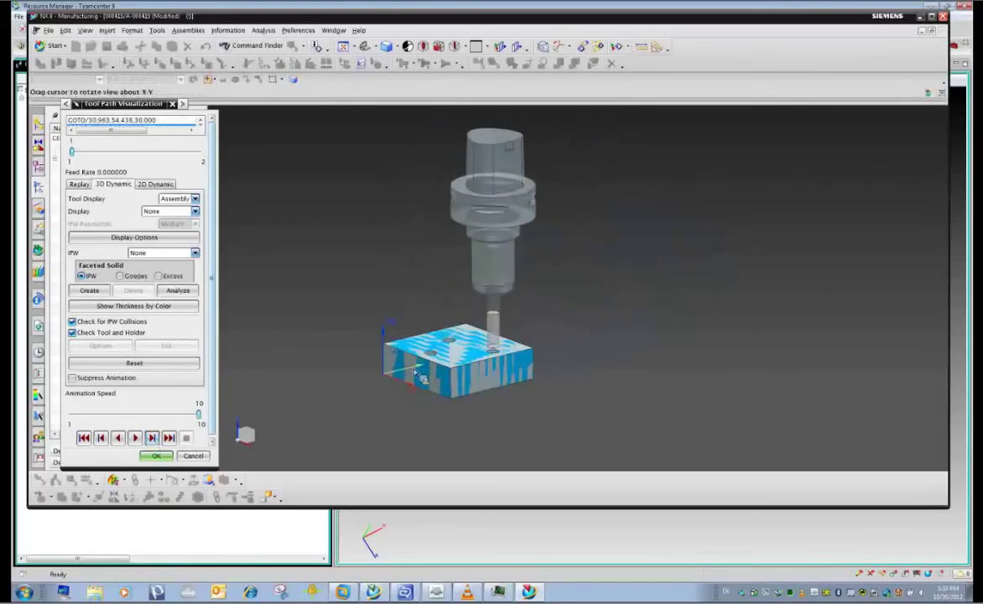
scroll(386, 350, up, 3)
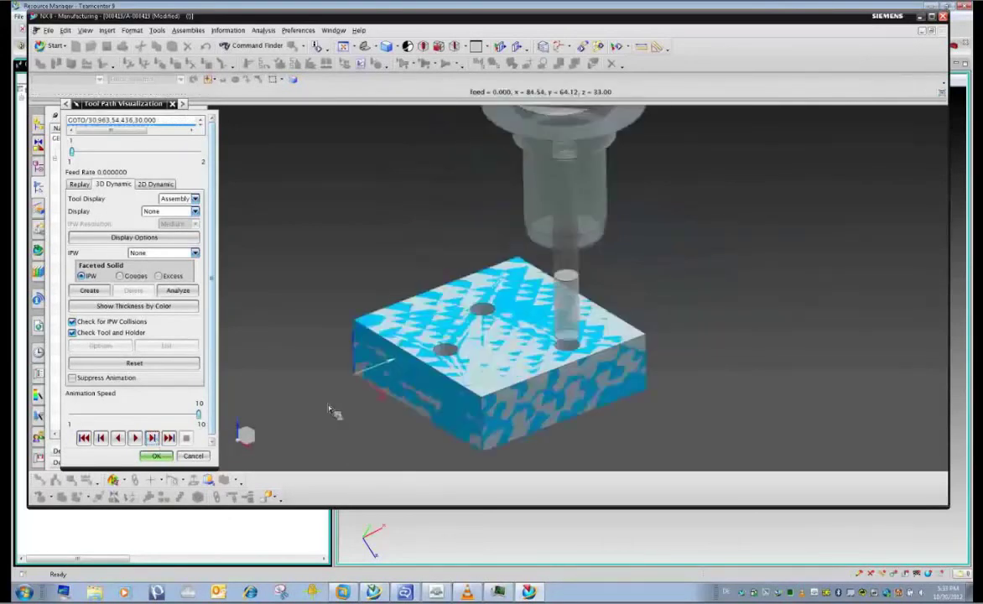